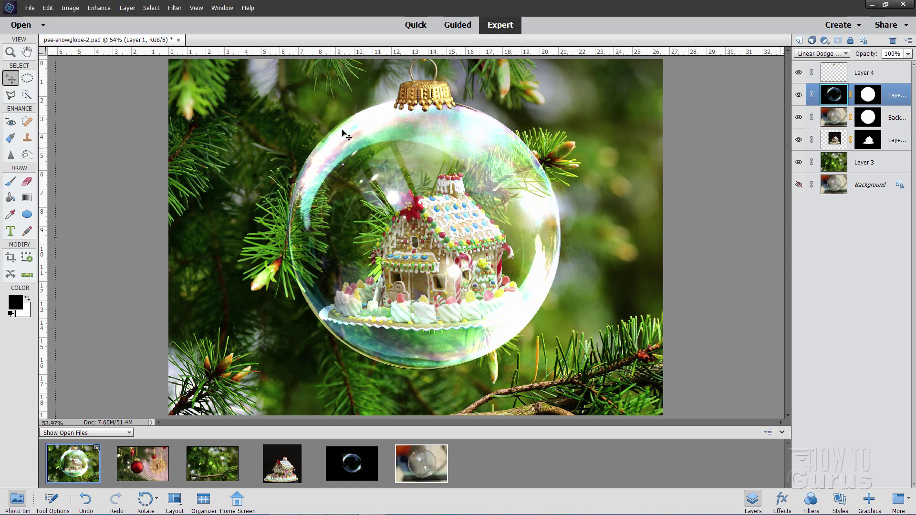
Close pse-snowglobe-2.psd without saving and dock the floating soap-bubble-329274_1920.jpg window as a tab.
left_click(179, 42)
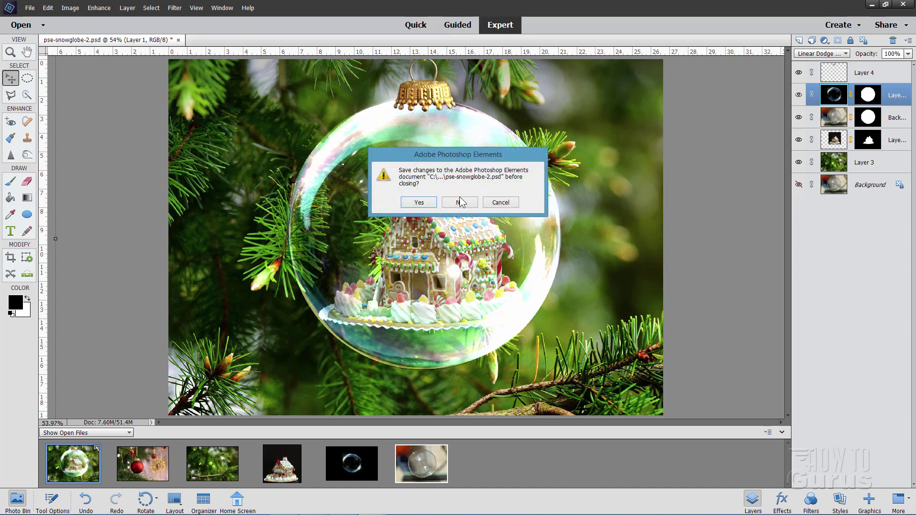
key("n")
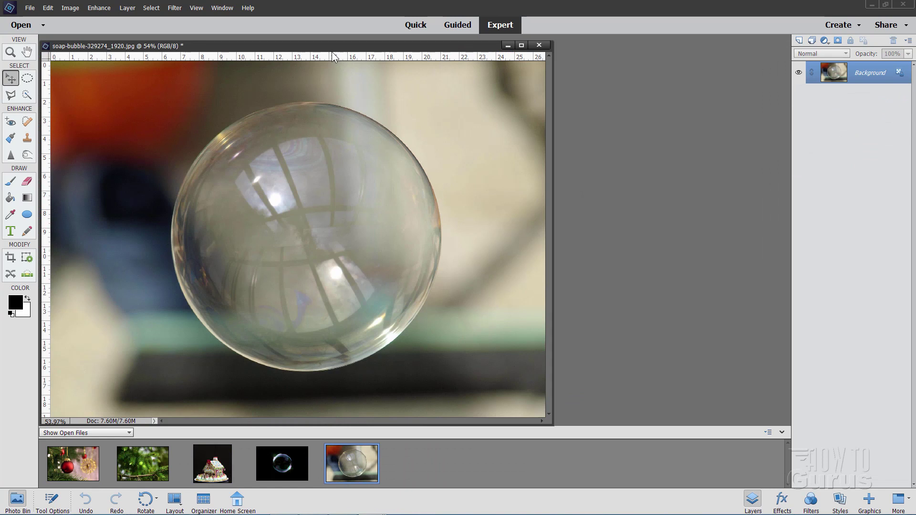
left_click_drag(325, 45, 433, 43)
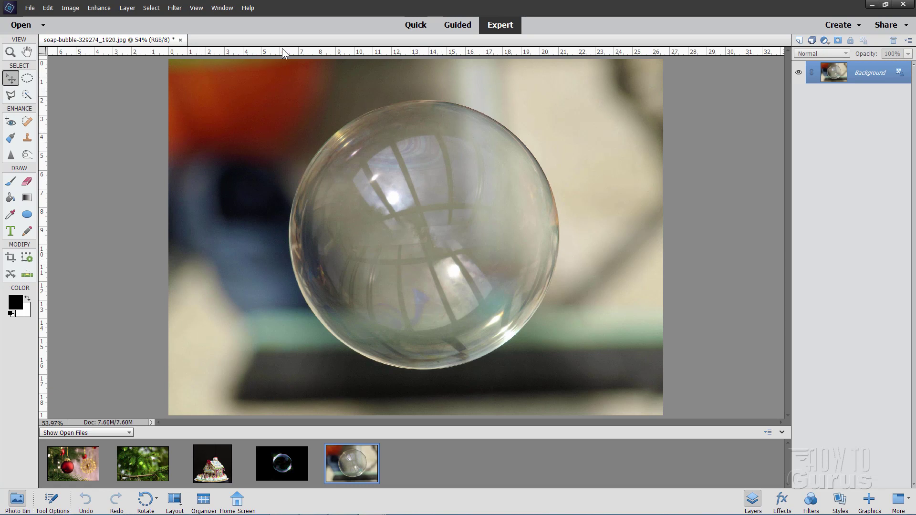
Place two horizontal and two vertical guides touching the top, bottom, left and right edges of the bubble.
left_click(197, 8)
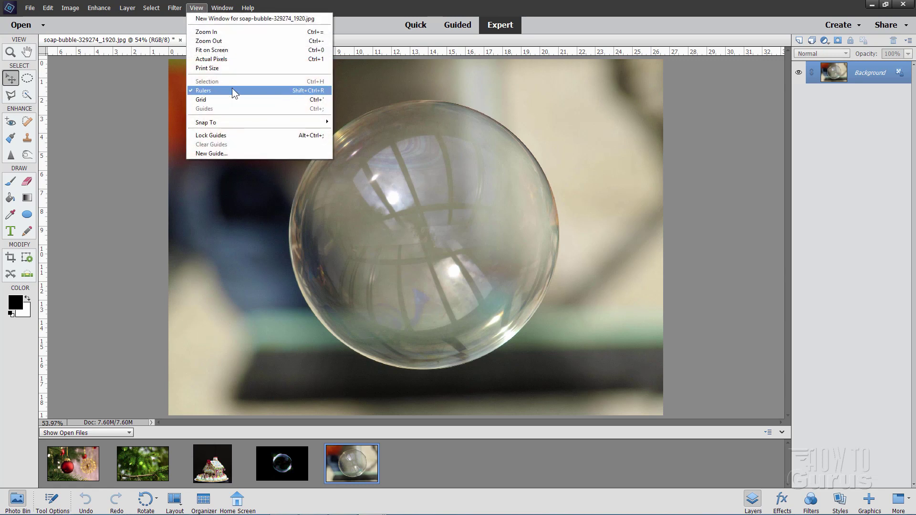
key("Escape")
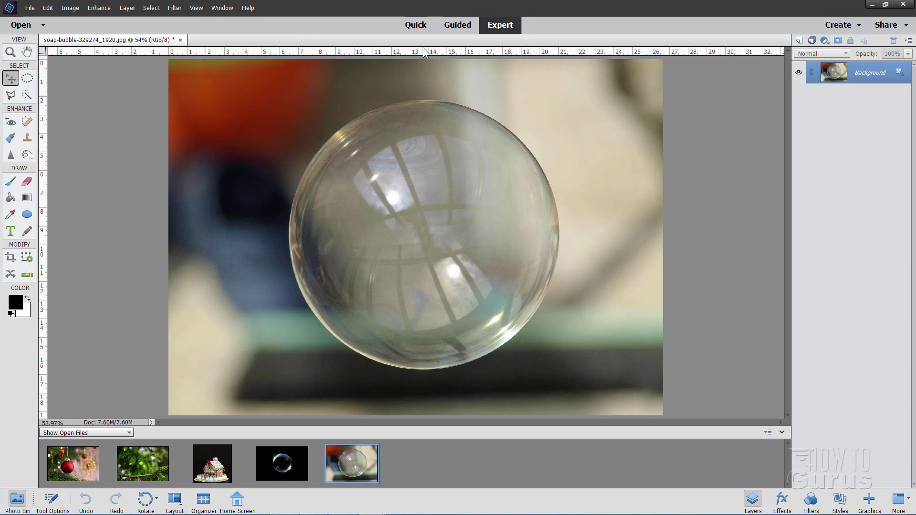
left_click_drag(445, 51, 542, 100)
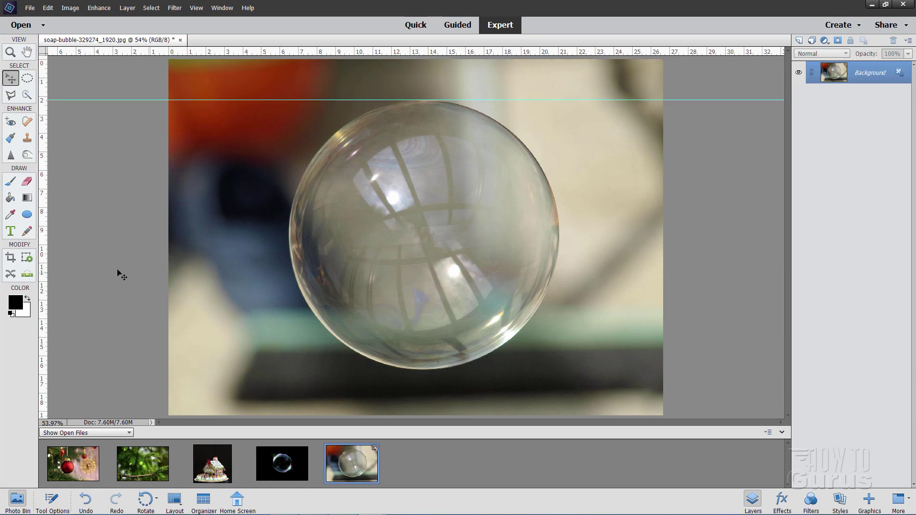
left_click_drag(45, 278, 289, 297)
left_click_drag(45, 288, 560, 285)
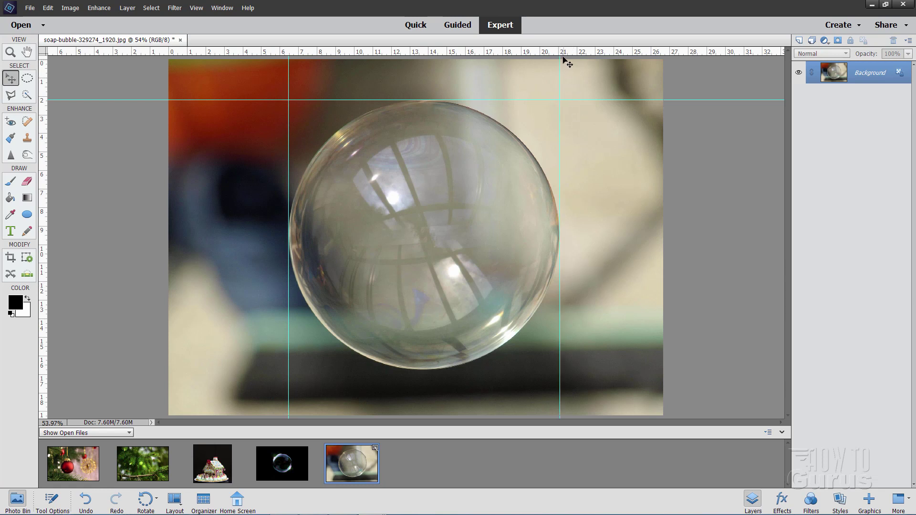
left_click_drag(564, 53, 545, 370)
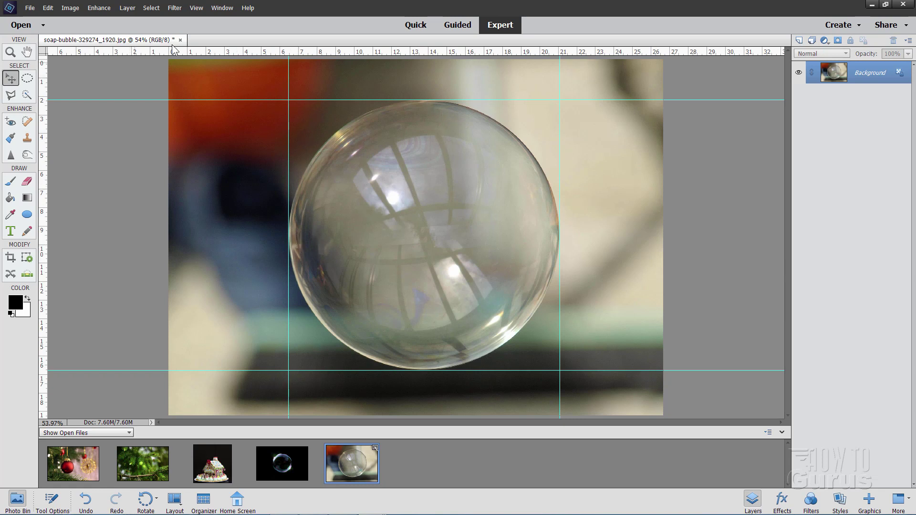
Check that snapping to guides is enabled and select the bubble with an elliptical marquee fitted to the four guides.
left_click(196, 7)
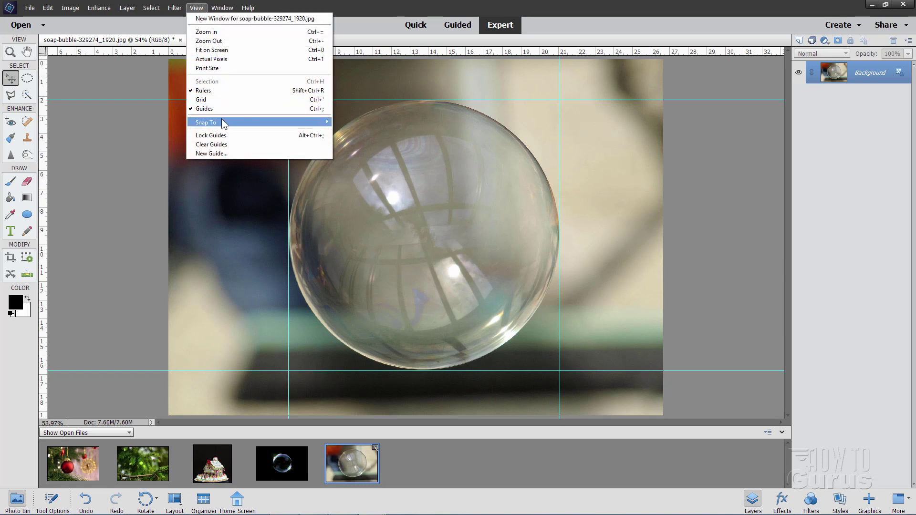
mouse_move(221, 122)
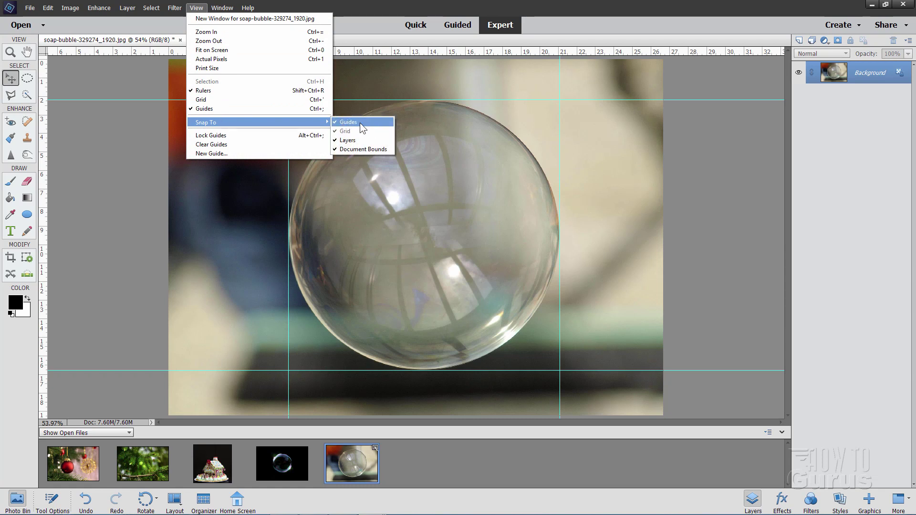
left_click(139, 134)
left_click(28, 79)
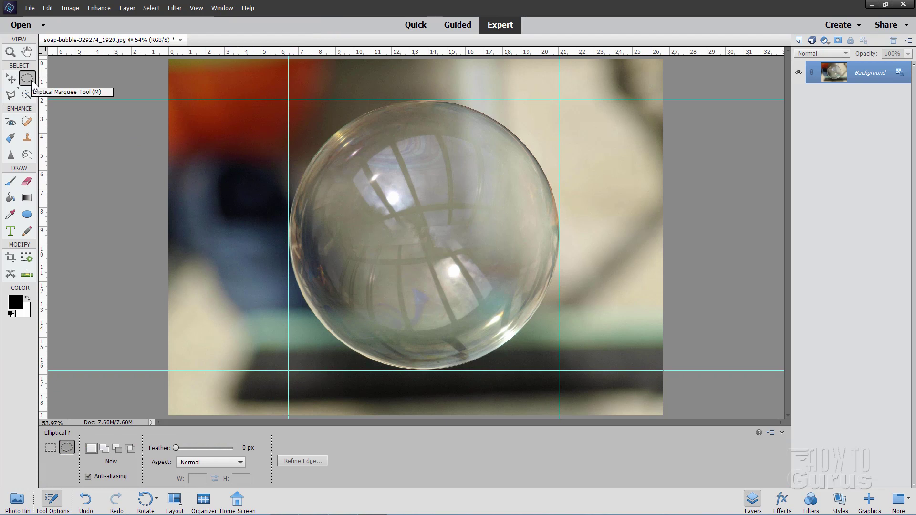
left_click(50, 447)
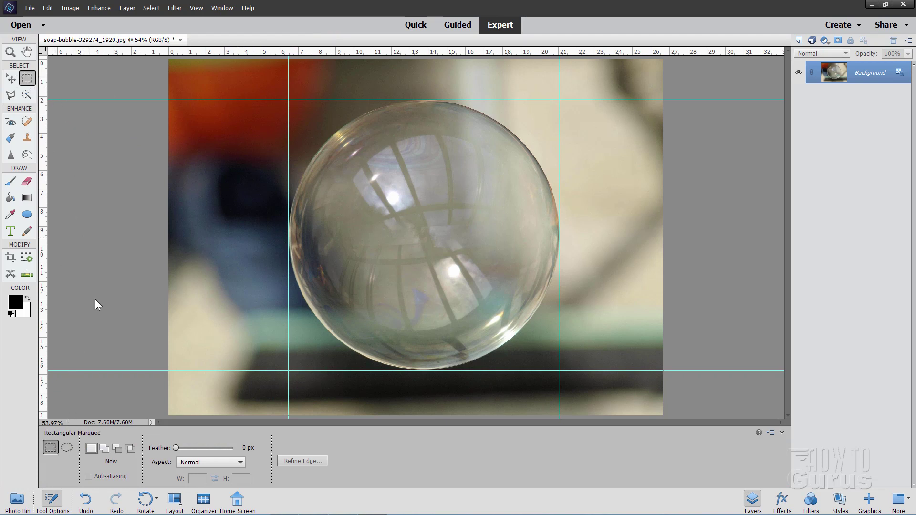
left_click(67, 447)
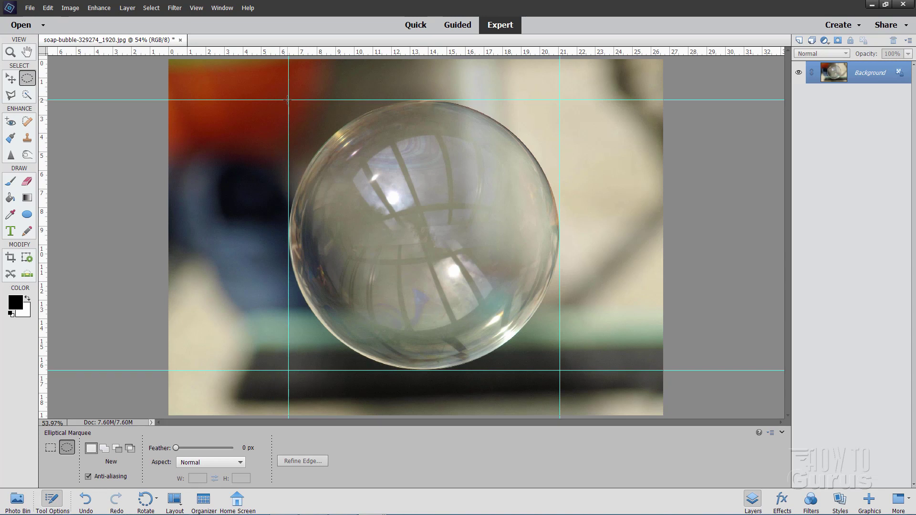
left_click_drag(288, 101, 559, 368)
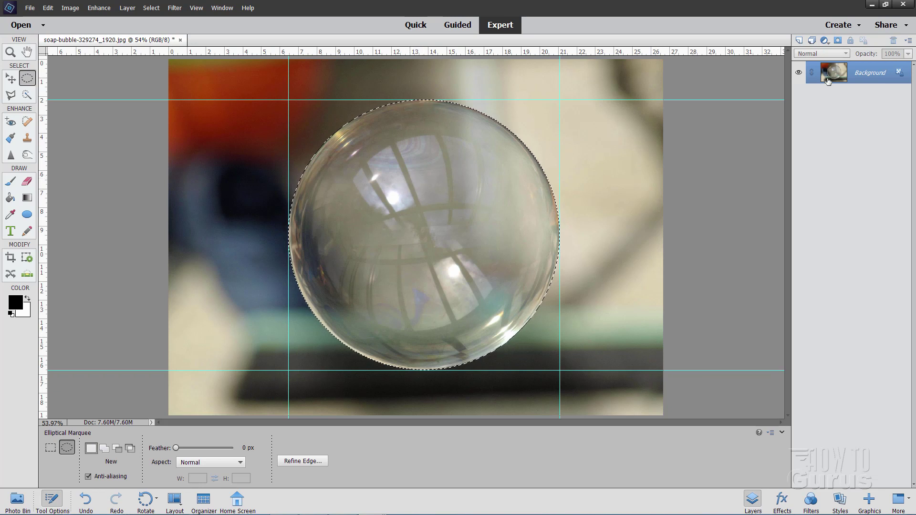
Duplicate the Background layer as Background copy, with the original hidden, and mask the copy with the circular selection.
right_click(866, 74)
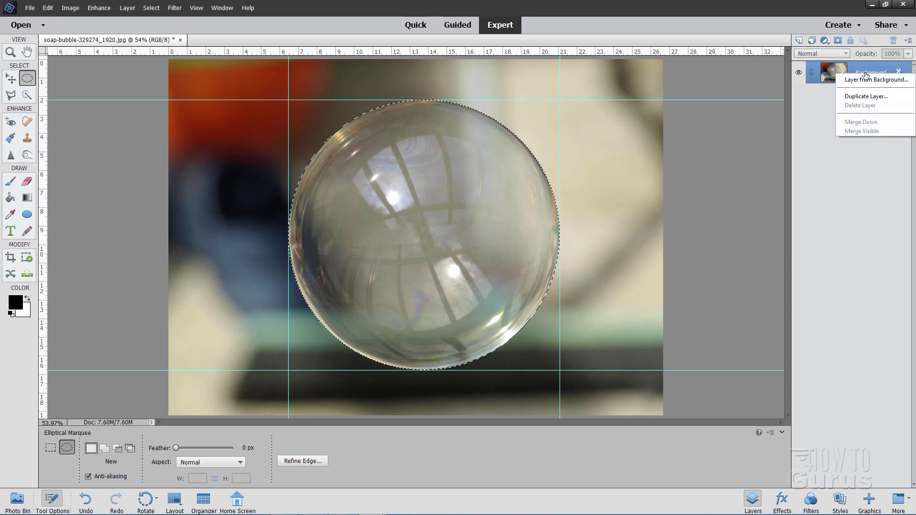
left_click(867, 81)
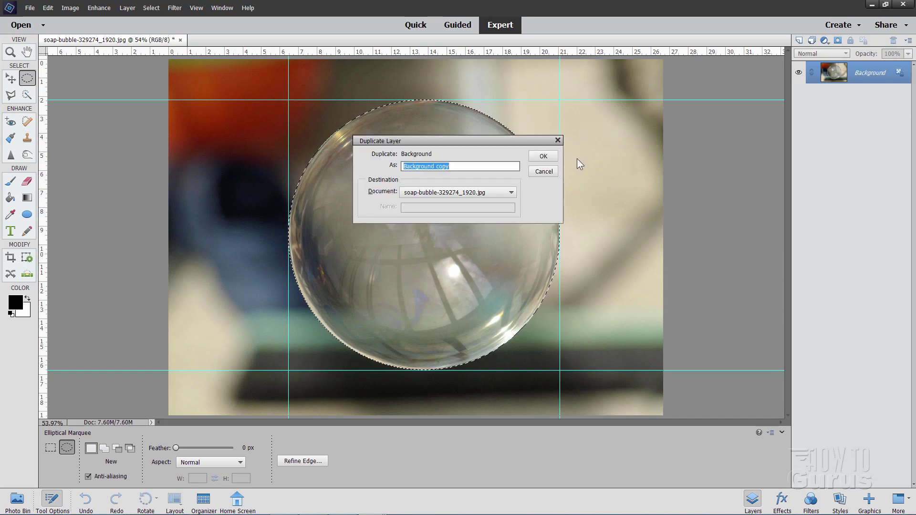
left_click(548, 154)
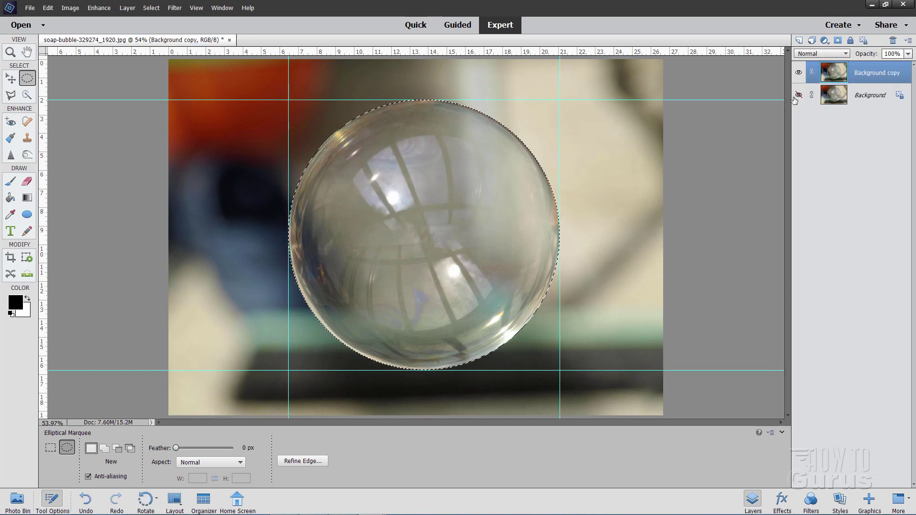
left_click(838, 41)
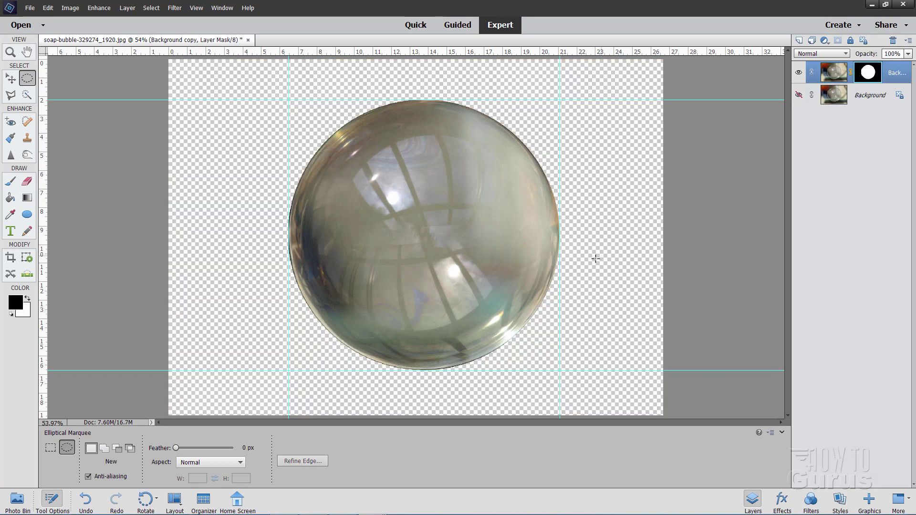
Dock soap-bubble-817421_1920.jpg as a tab and place that image as a new layer in soap-bubble-329274_1920.jpg.
left_click(13, 79)
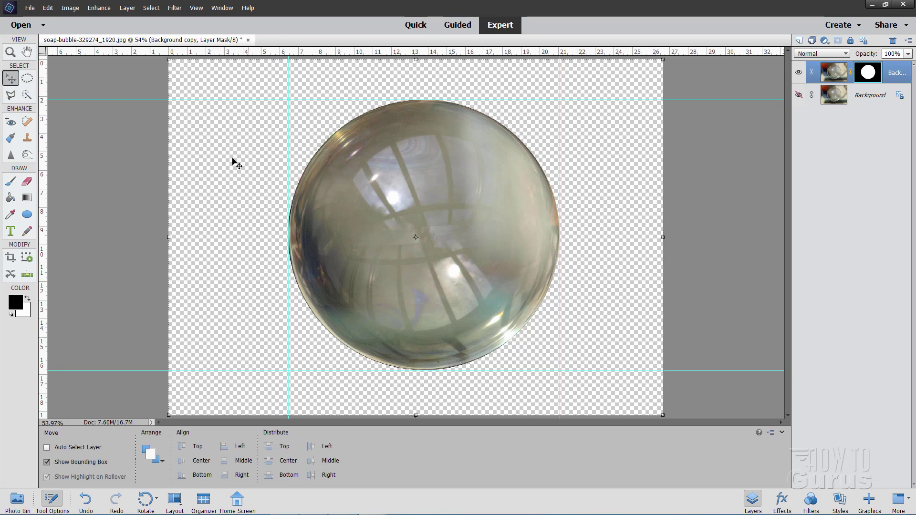
left_click(17, 501)
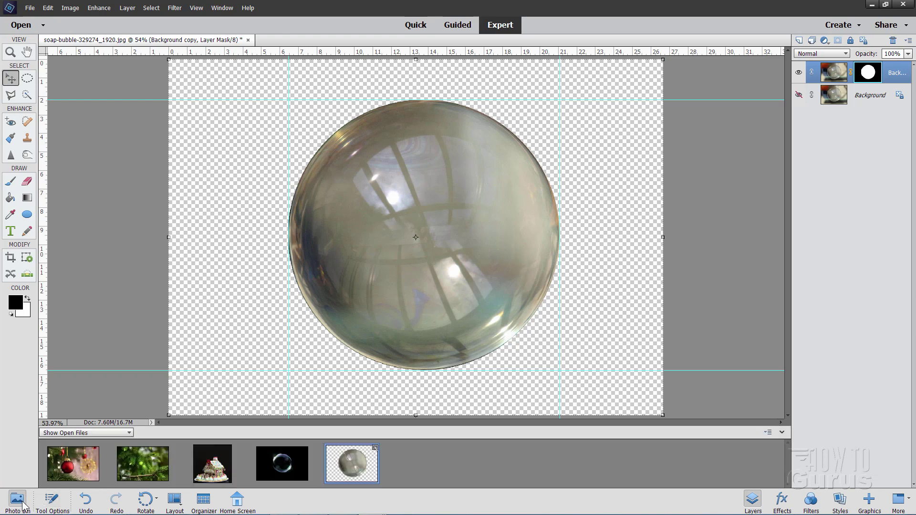
left_click(282, 464)
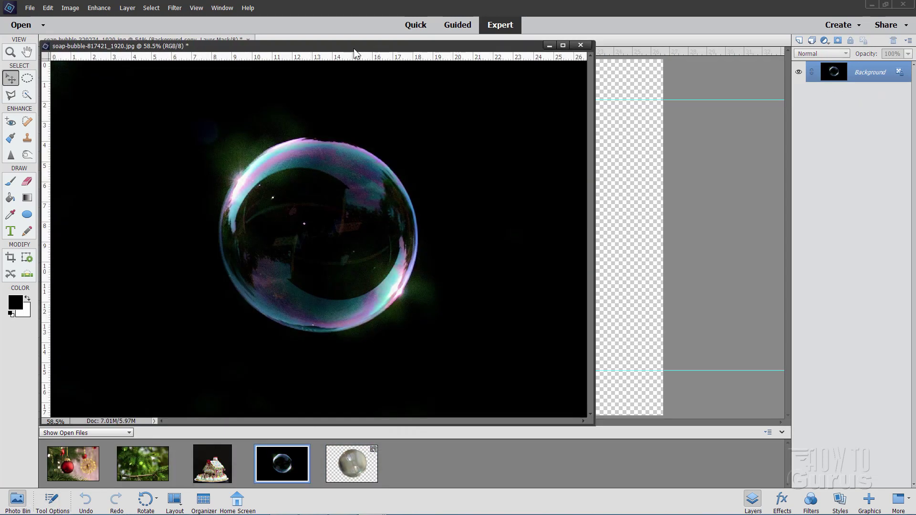
left_click_drag(355, 48, 664, 127)
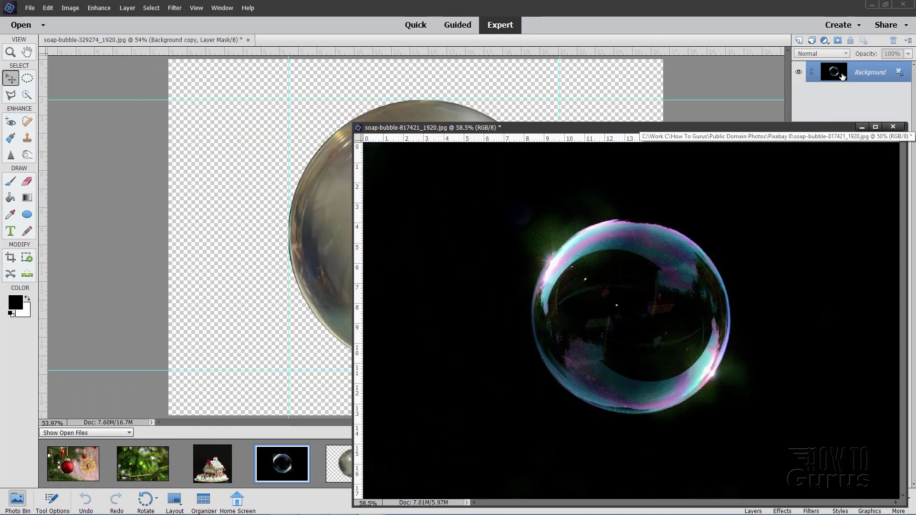
left_click_drag(651, 125, 464, 40)
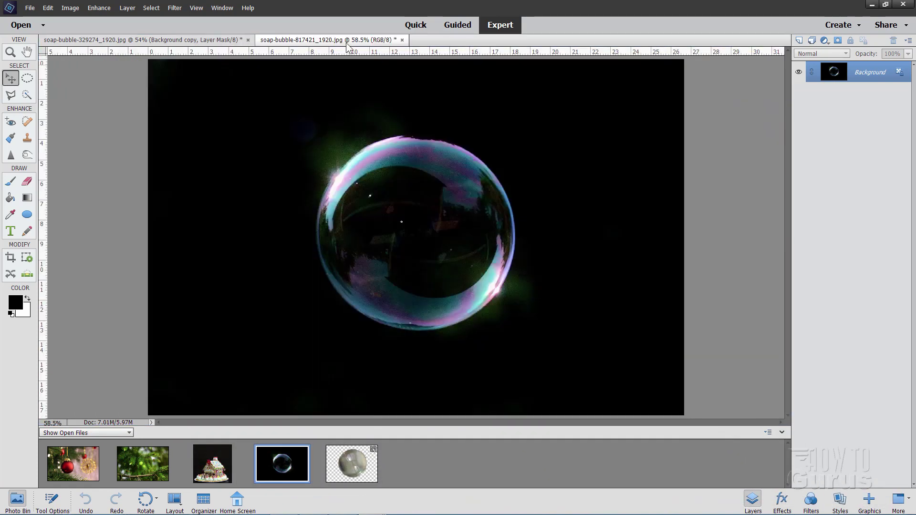
left_click(212, 41)
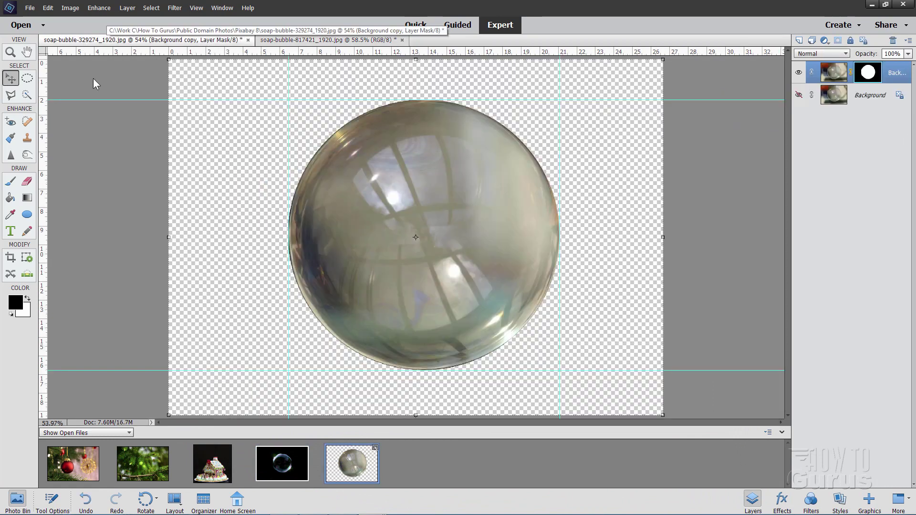
left_click_drag(283, 464, 399, 282)
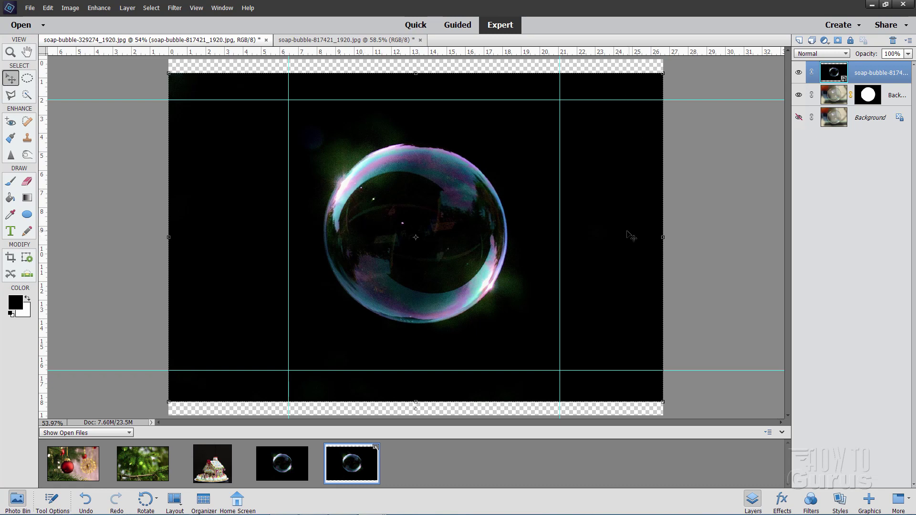
Scale the placed soap bubble layer proportionally to about 146.9% so its bubble fits within the four guides, and apply the transform.
left_click(13, 54)
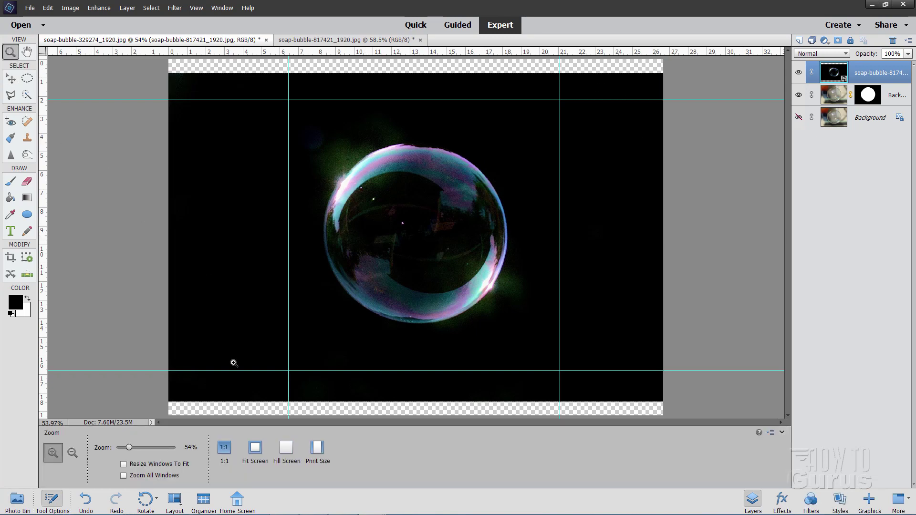
left_click_drag(130, 449, 123, 449)
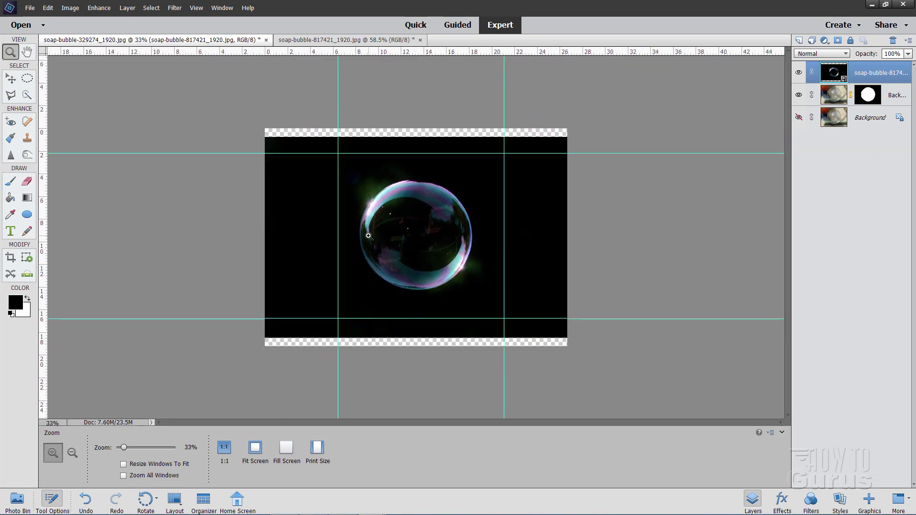
left_click(11, 79)
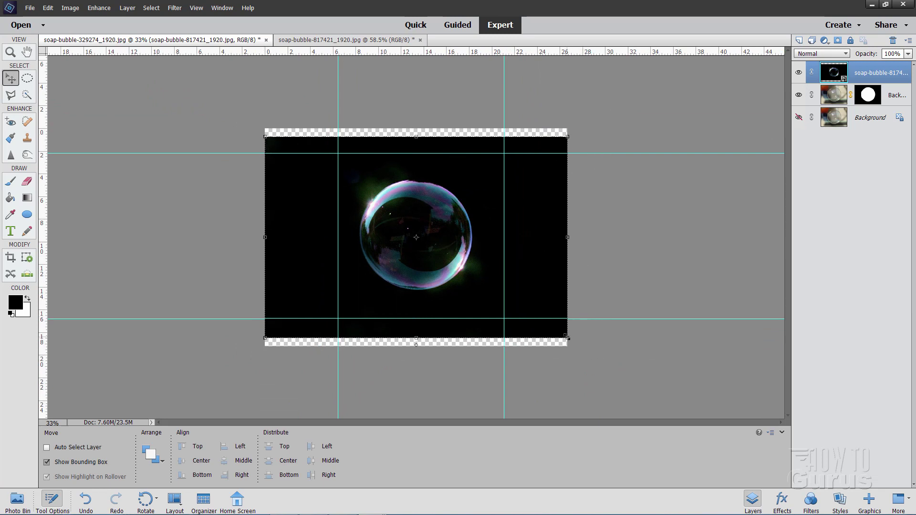
left_click_drag(567, 338, 624, 405)
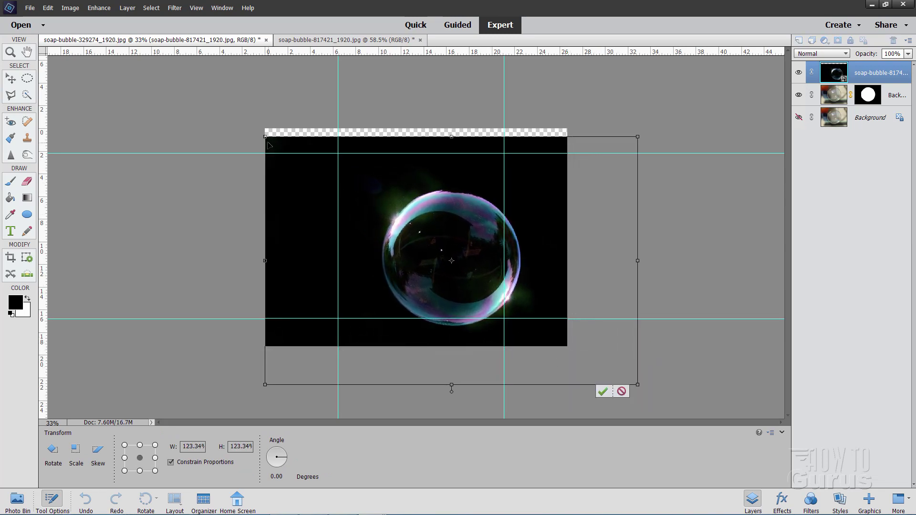
left_click_drag(265, 137, 212, 80)
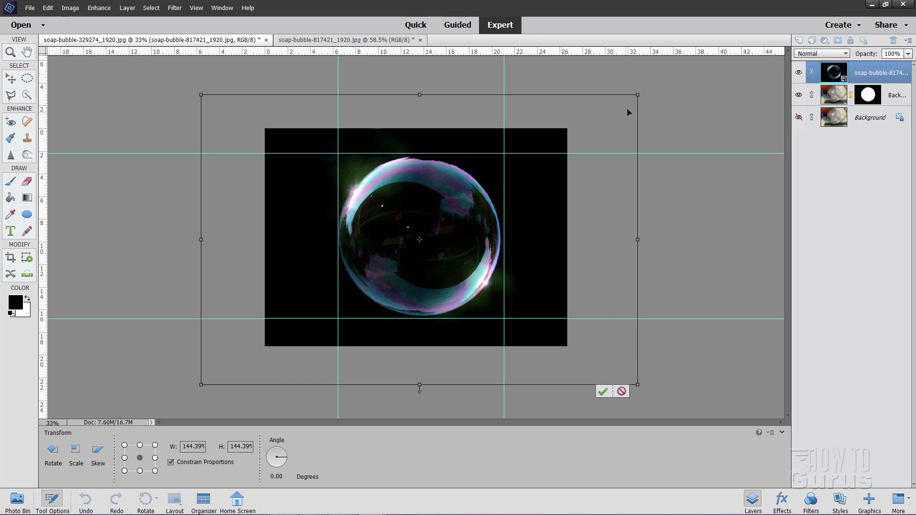
left_click_drag(639, 96, 641, 90)
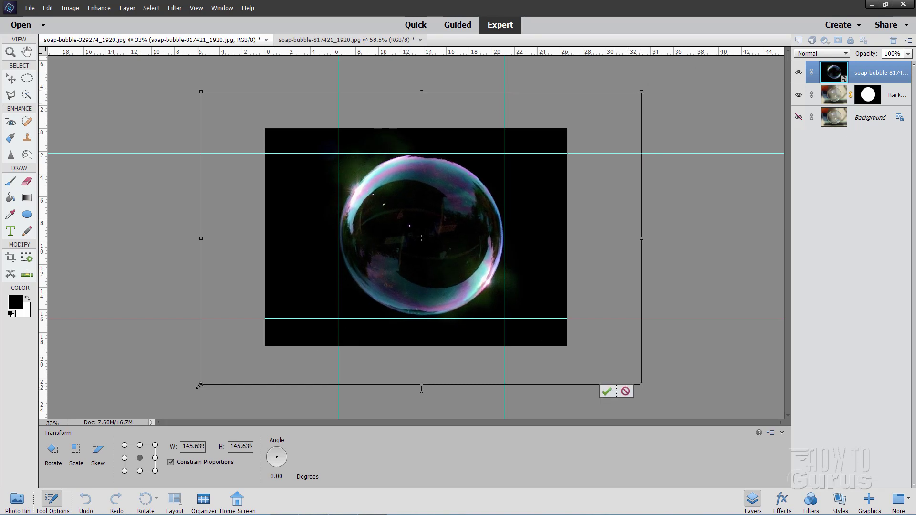
left_click_drag(199, 386, 199, 386)
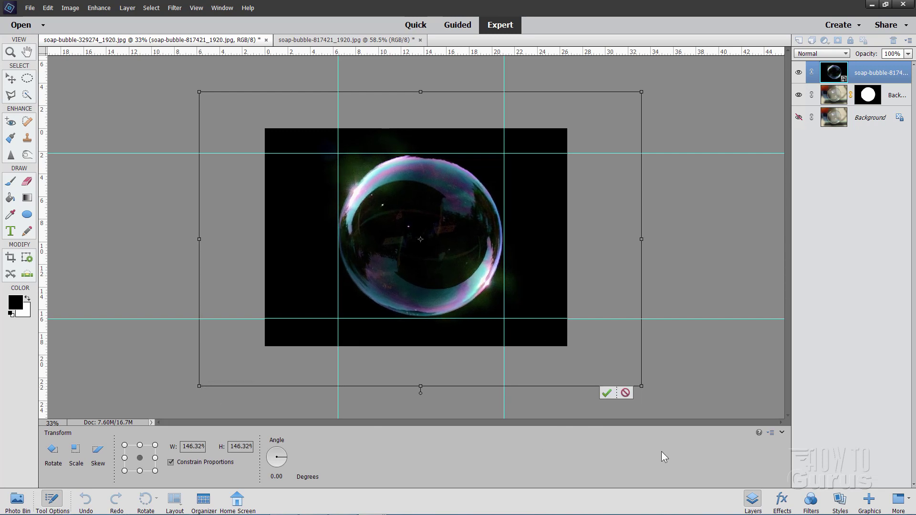
left_click_drag(641, 388, 643, 388)
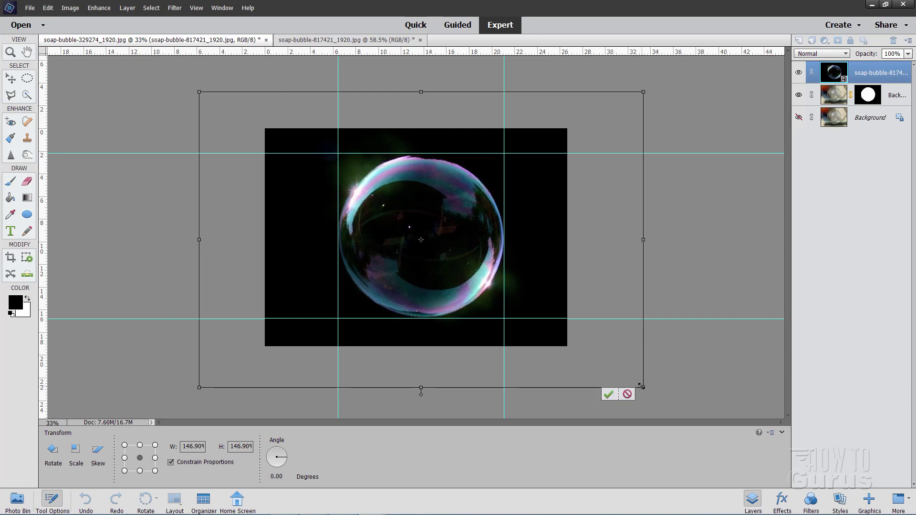
left_click(609, 394)
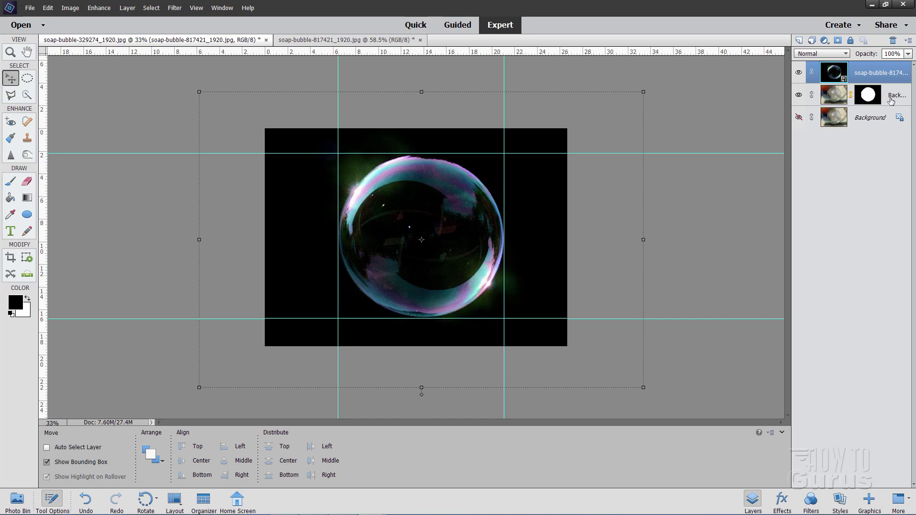
Copy the circular layer mask from Background copy onto the placed soap bubble layer above it.
left_click(836, 95)
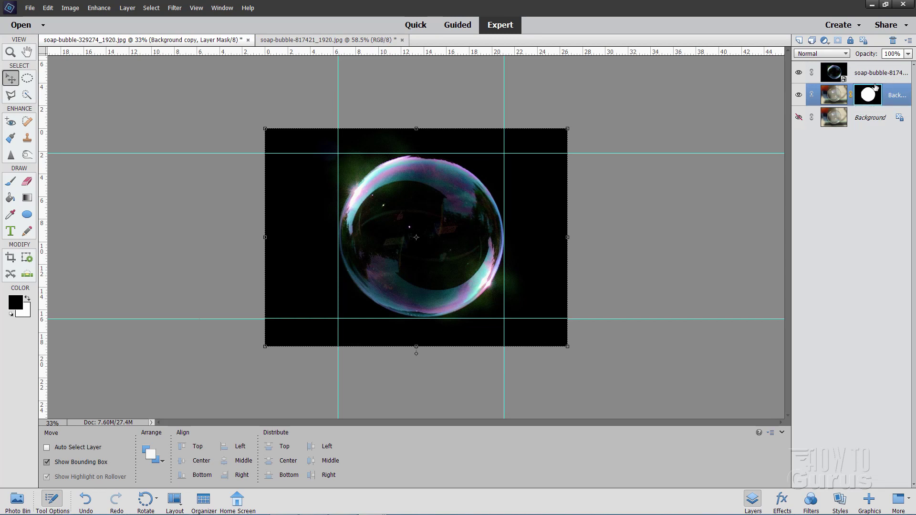
key("alt")
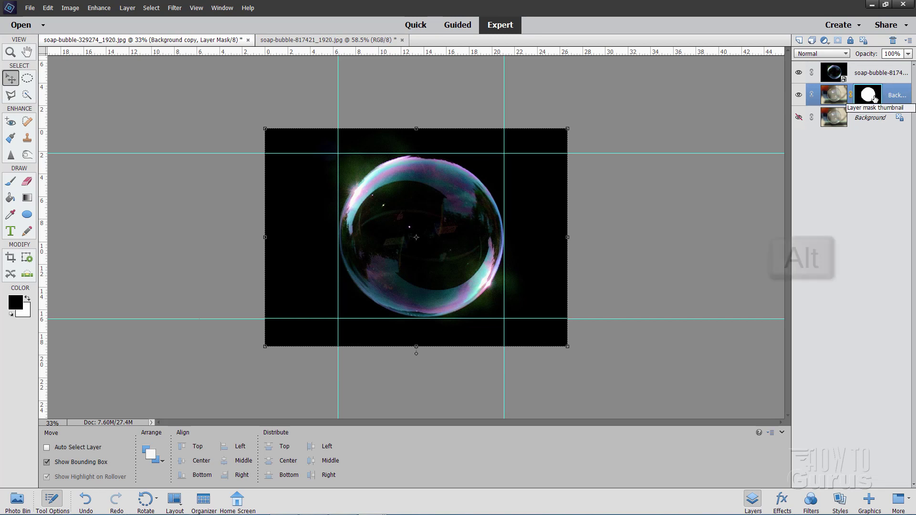
left_click_drag(875, 98, 871, 86)
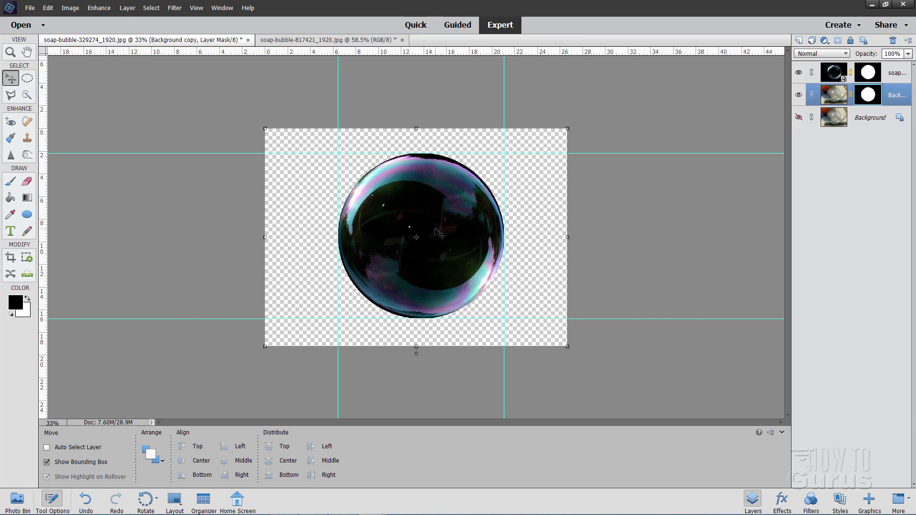
Set the soap bubble layer's blend mode to Linear Dodge (Add) and the Background copy layer's to Hard Light.
left_click(831, 73)
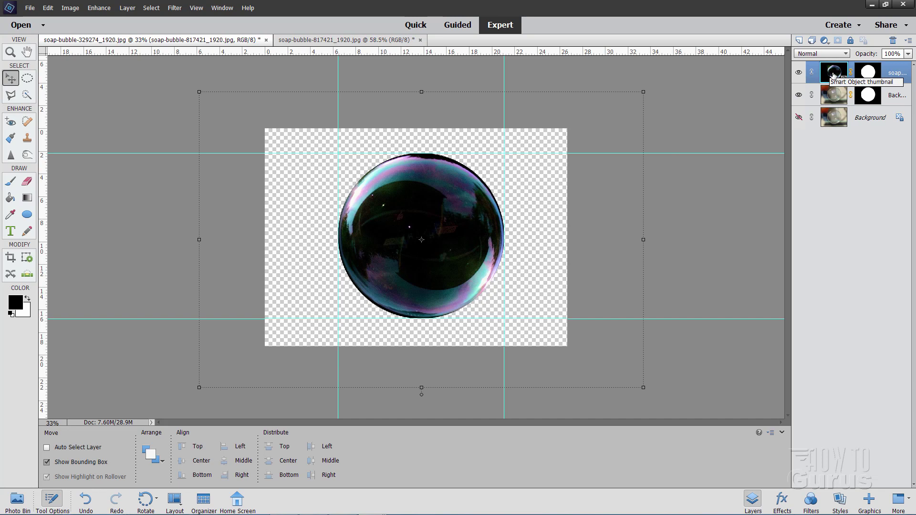
left_click(835, 54)
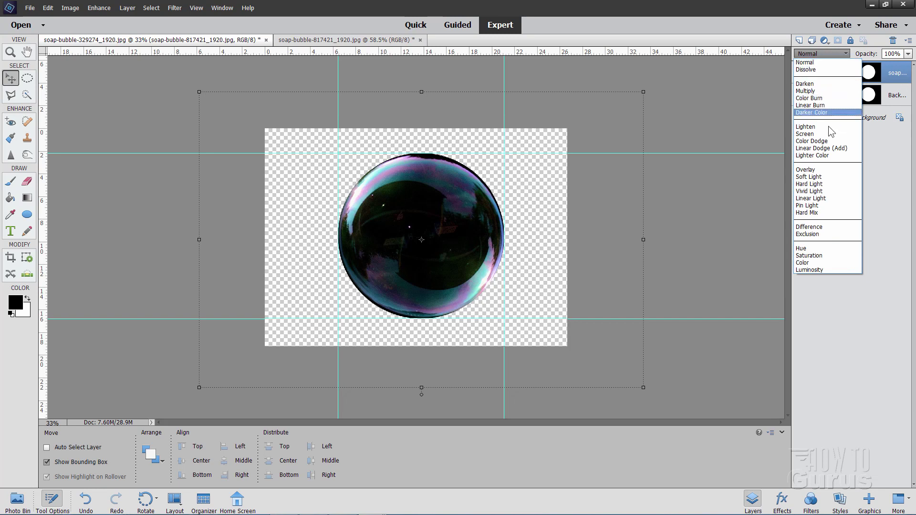
left_click(823, 148)
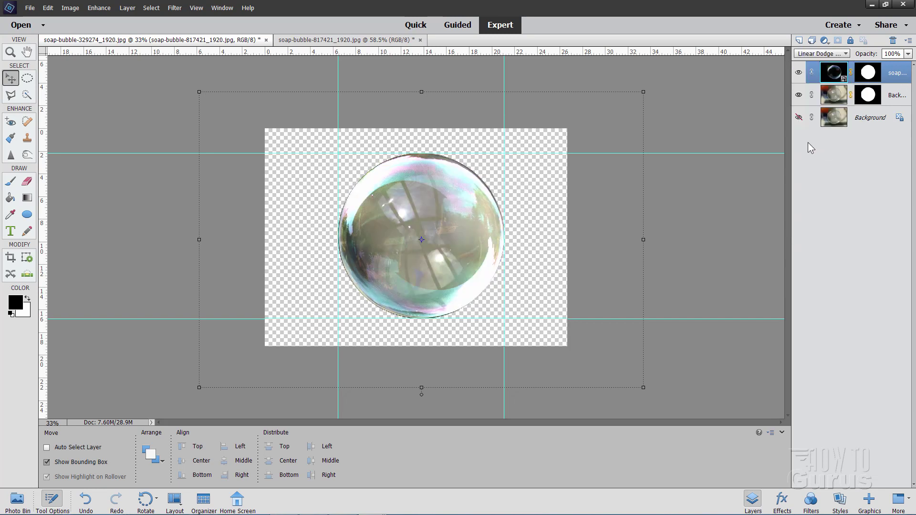
left_click(837, 94)
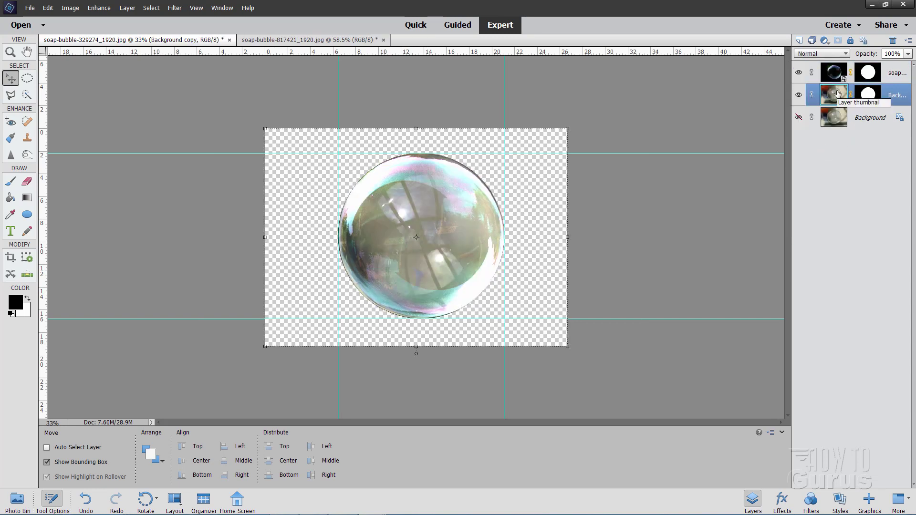
left_click(821, 54)
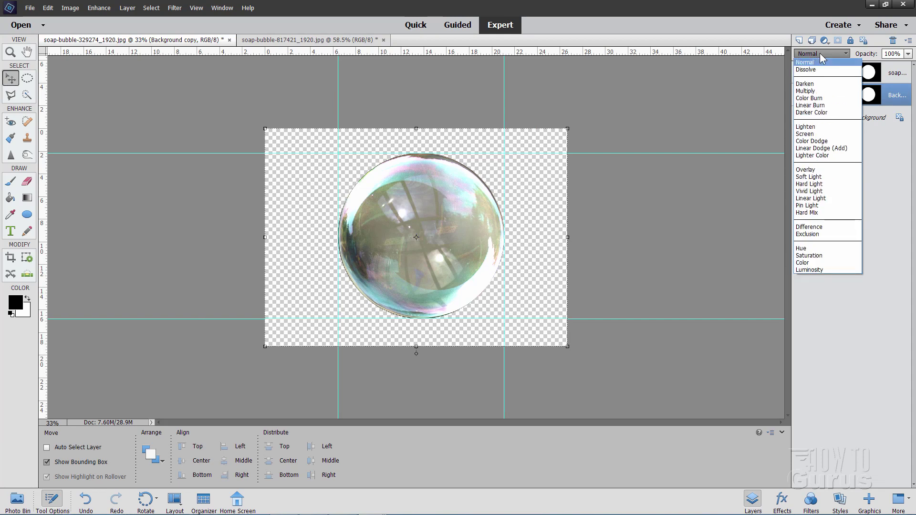
left_click(823, 185)
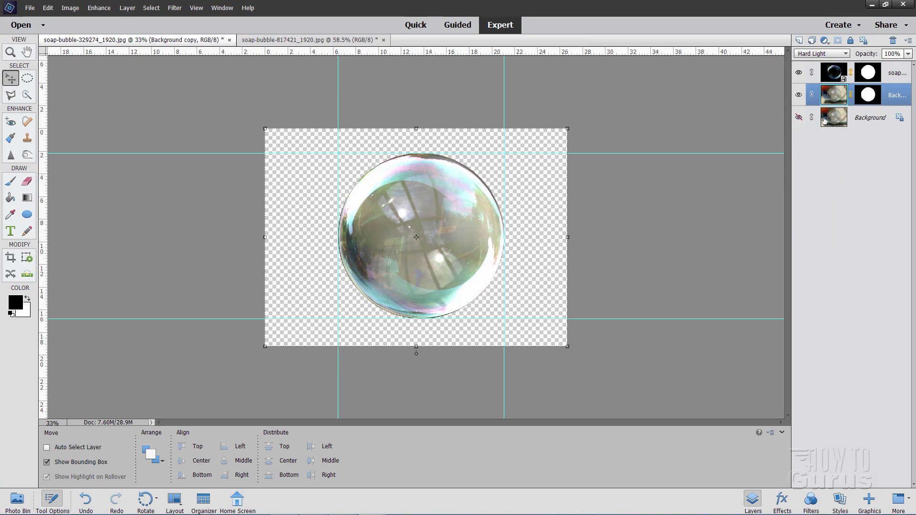
With the soap bubble layer active, bring up gingerbread-house-581300_1920.jpg and move its floating window aside from the bubble.
left_click(841, 75)
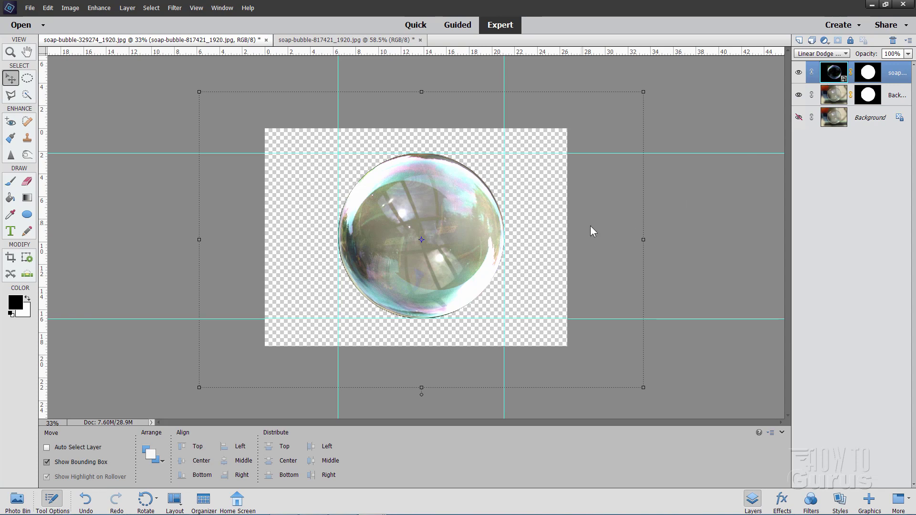
left_click(17, 501)
left_click(217, 456)
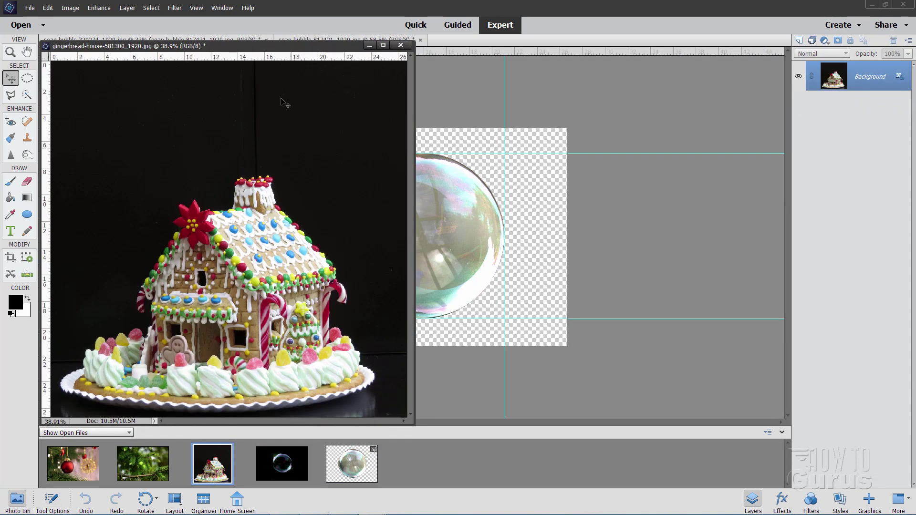
left_click_drag(266, 45, 641, 105)
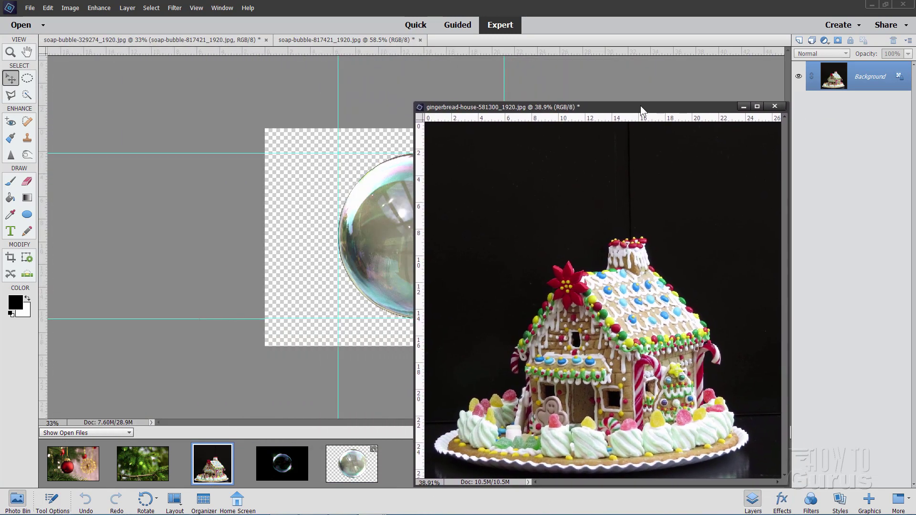
Check in the General preferences that floating documents in Expert mode and floating window docking are enabled.
left_click(47, 12)
mouse_move(88, 185)
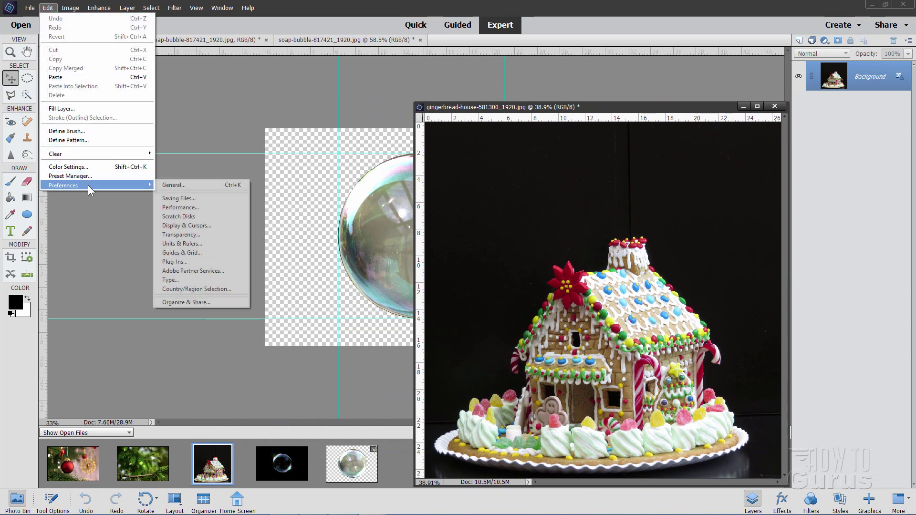
left_click(182, 185)
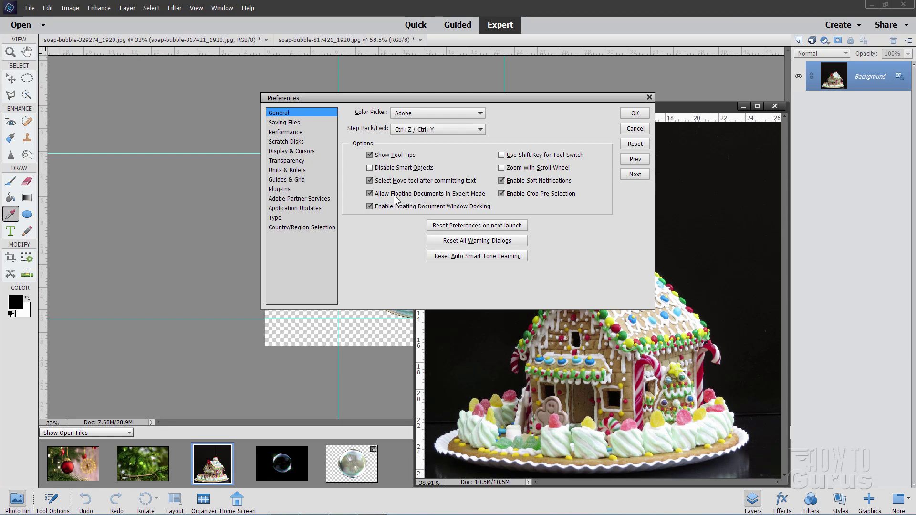
left_click(638, 113)
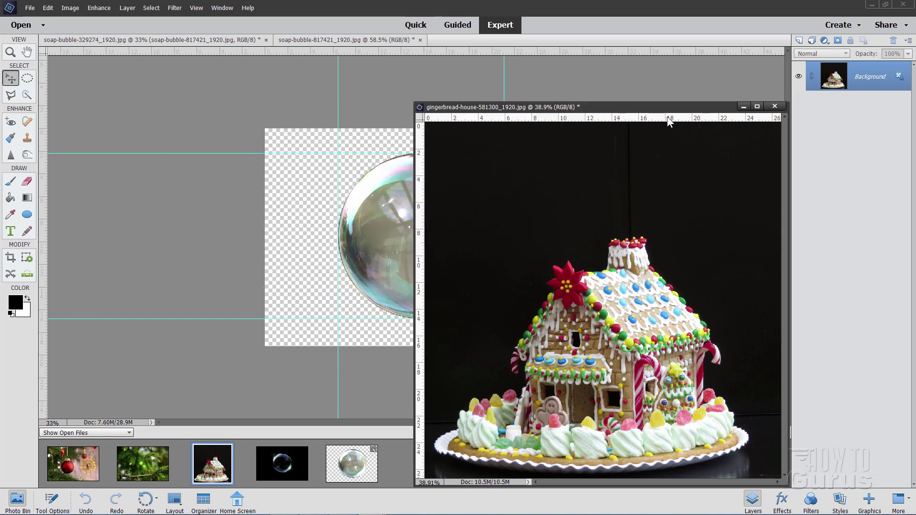
Copy the gingerbread house image into soap-bubble-329274_1920.jpg as a new top layer and put away its source window.
left_click_drag(667, 114, 808, 167)
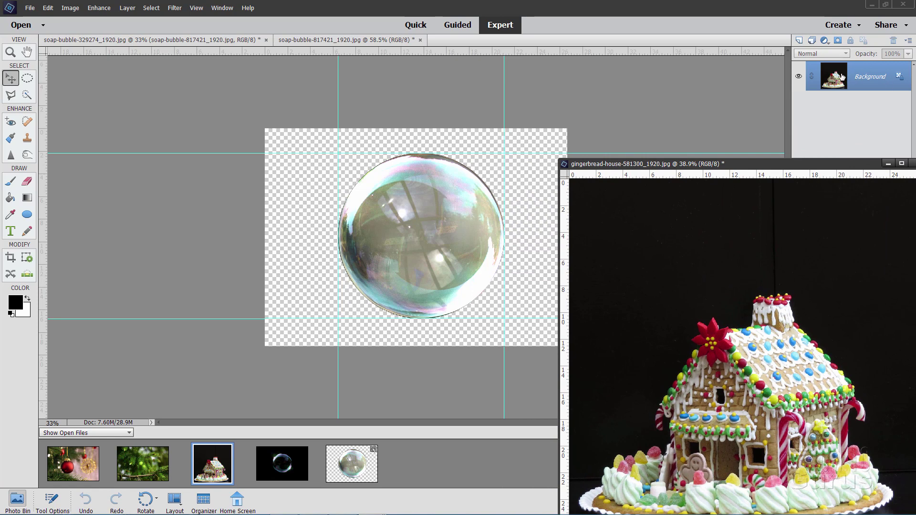
left_click_drag(842, 76, 438, 204)
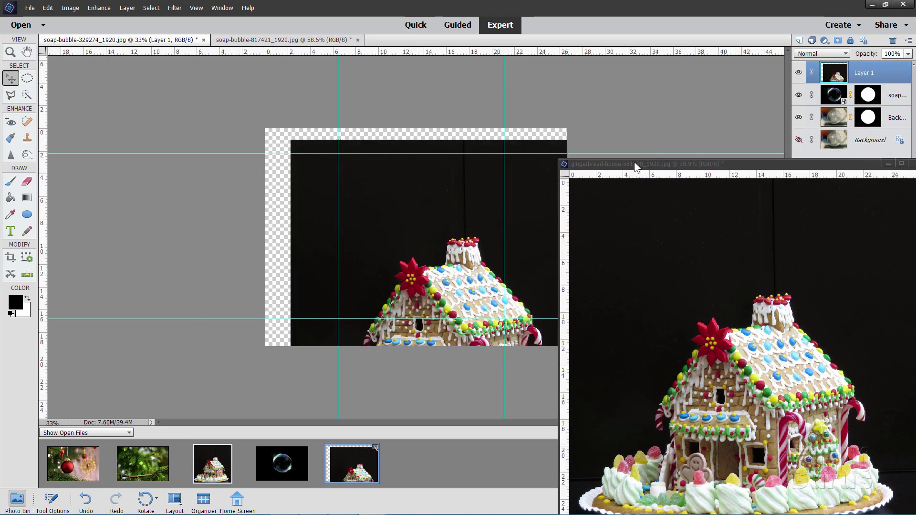
left_click_drag(634, 166, 332, 152)
left_click(619, 150)
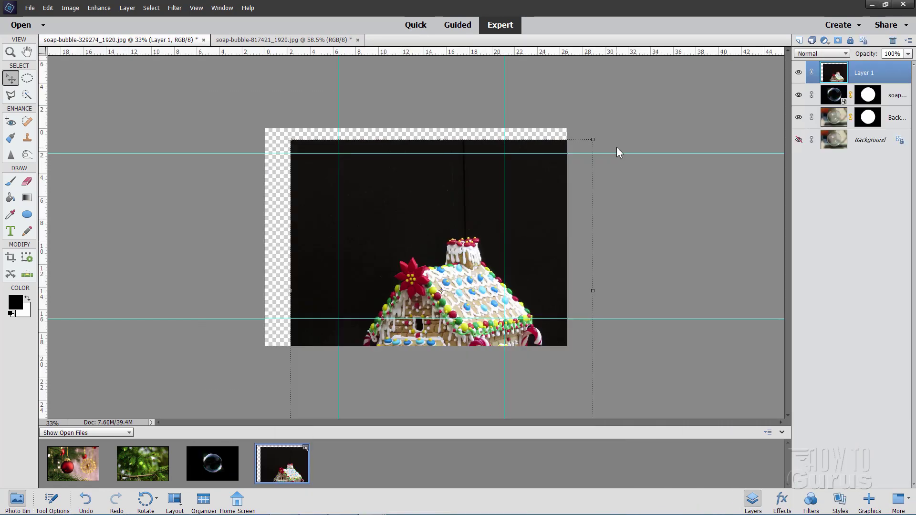
Scale the gingerbread house layer down proportionally to fit inside the bubble, position it there, and apply the transform.
left_click_drag(408, 264, 401, 227)
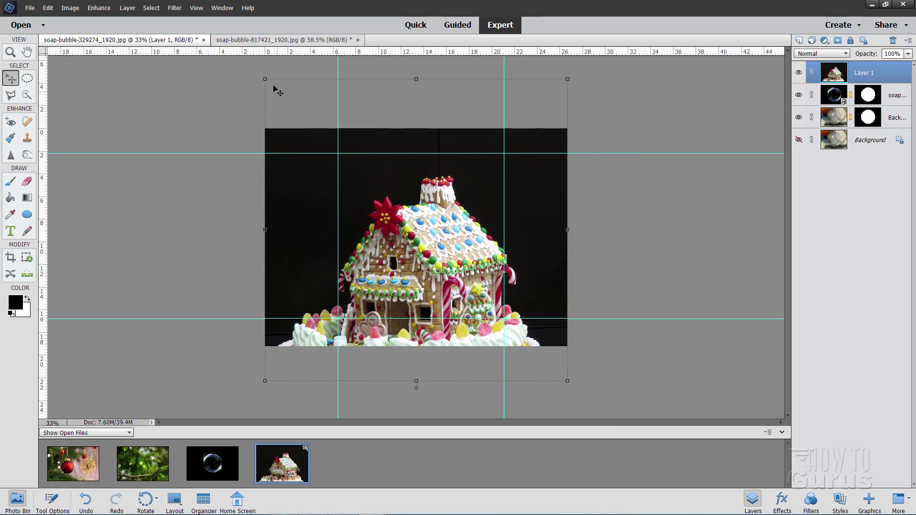
left_click_drag(266, 79, 374, 186)
left_click_drag(465, 274, 430, 228)
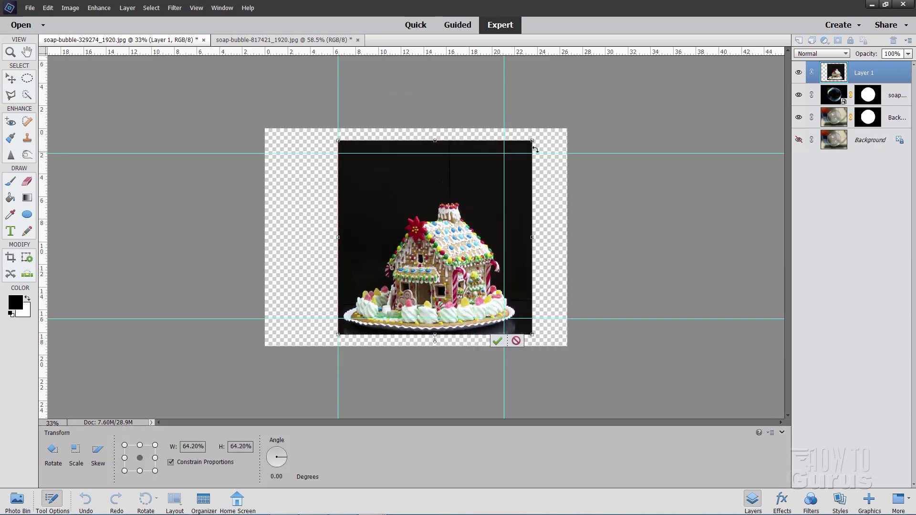
left_click_drag(532, 139, 482, 196)
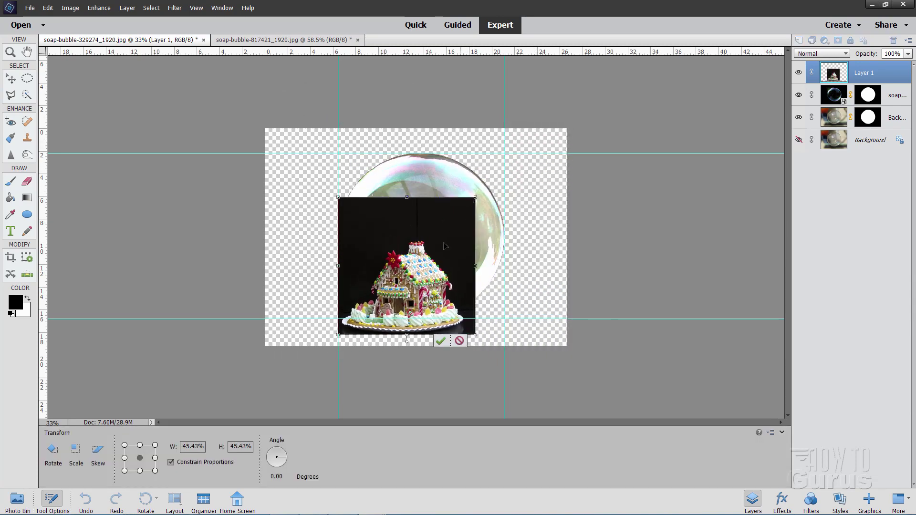
left_click_drag(426, 270, 441, 226)
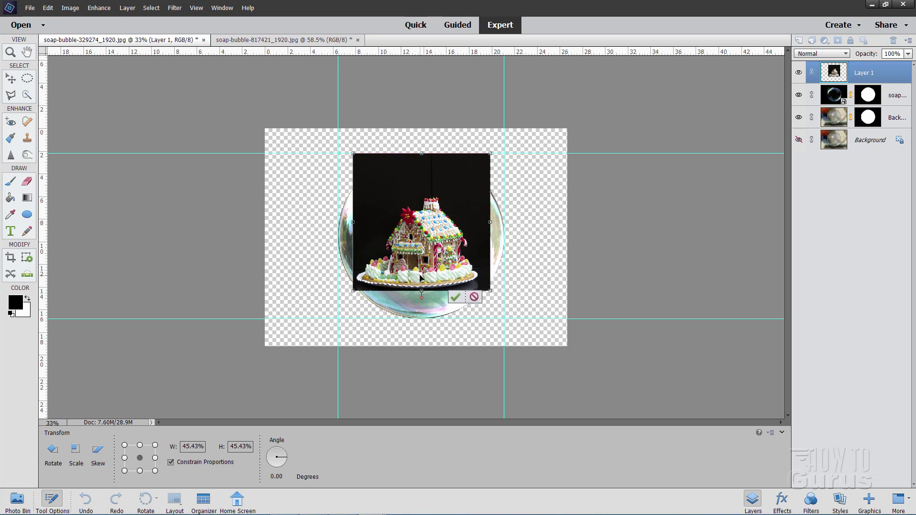
left_click_drag(420, 276, 422, 283)
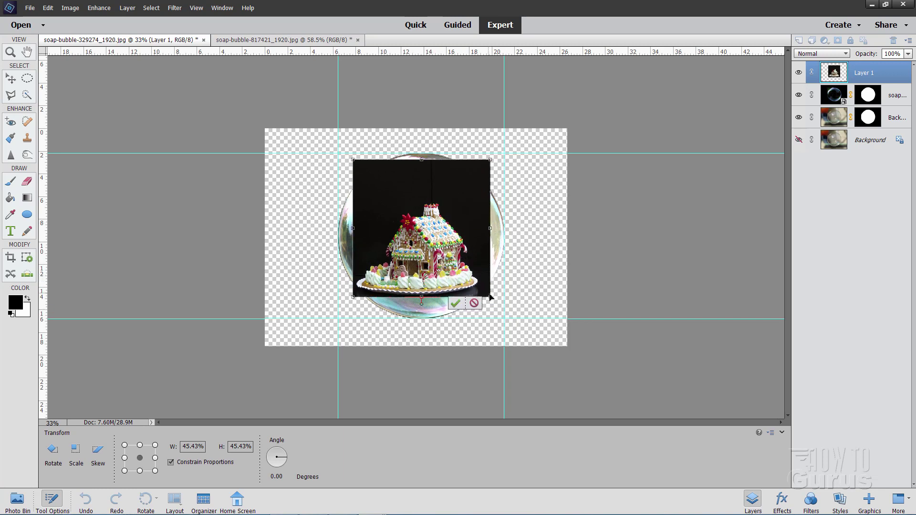
left_click_drag(492, 298, 502, 309)
left_click_drag(445, 293, 448, 281)
left_click(470, 301)
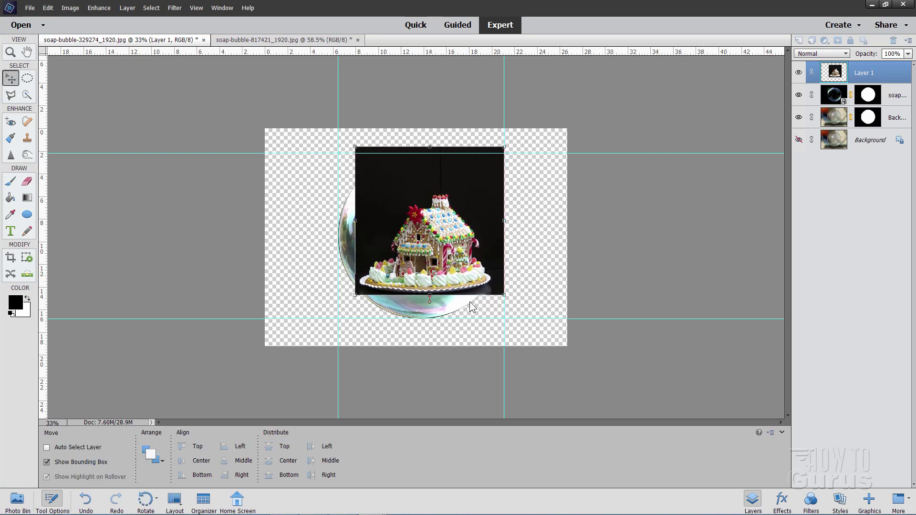
Move Layer 1 beneath the Background copy layer and adjust the house's position inside the bubble.
left_click_drag(825, 75, 865, 139)
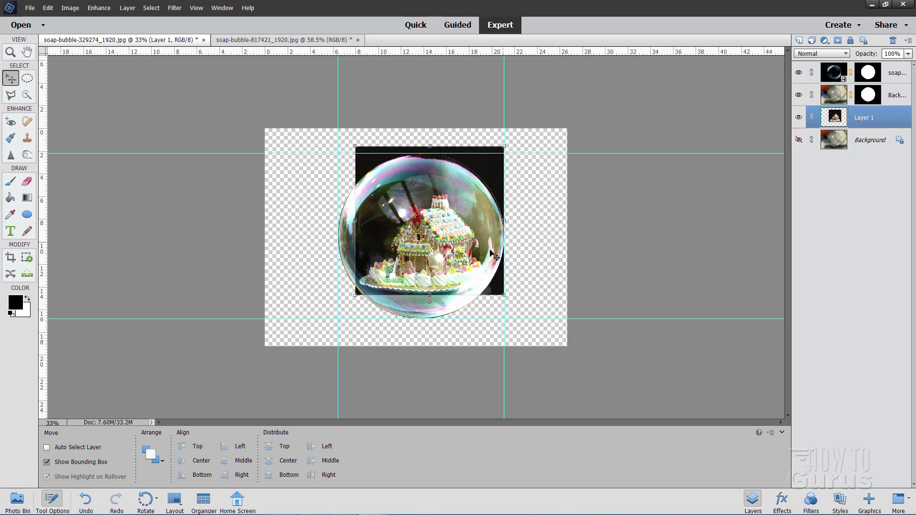
left_click_drag(445, 257, 435, 259)
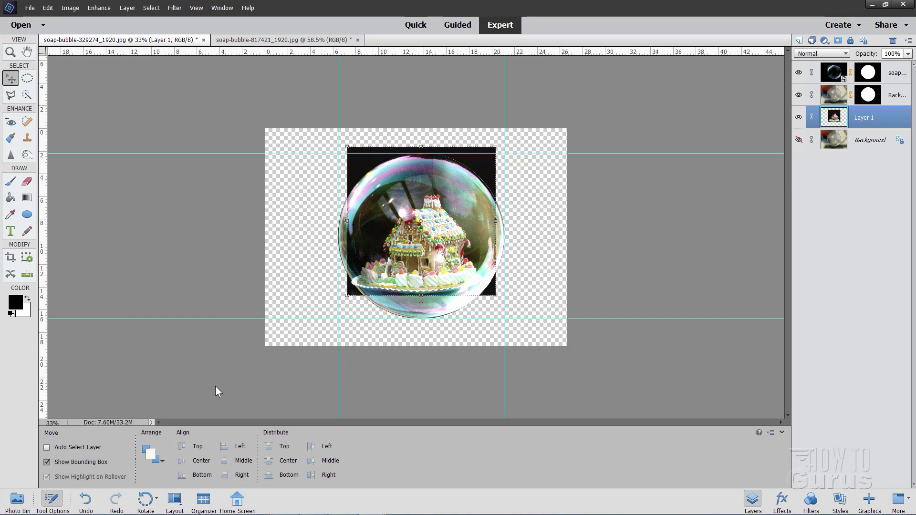
left_click_drag(410, 289, 420, 289)
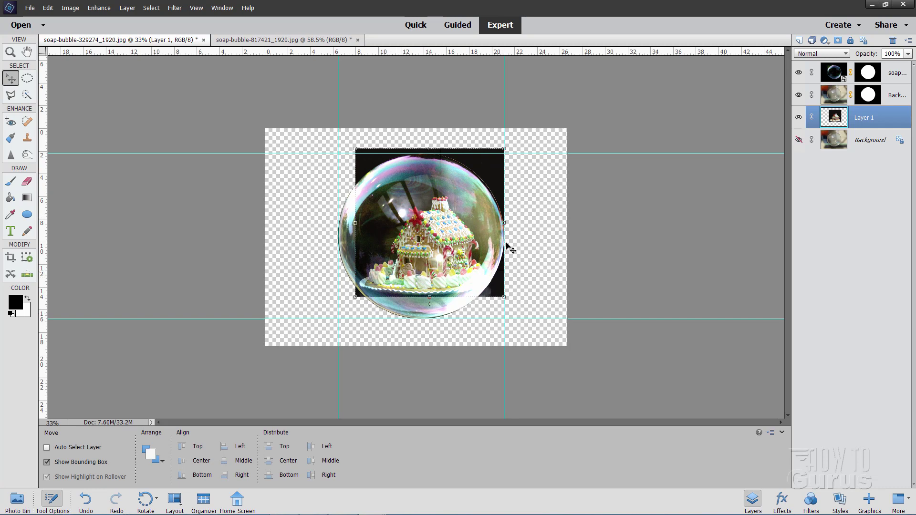
Hide the guides to stop snapping and shift the gingerbread house slightly to centre it better in the bubble.
left_click(197, 9)
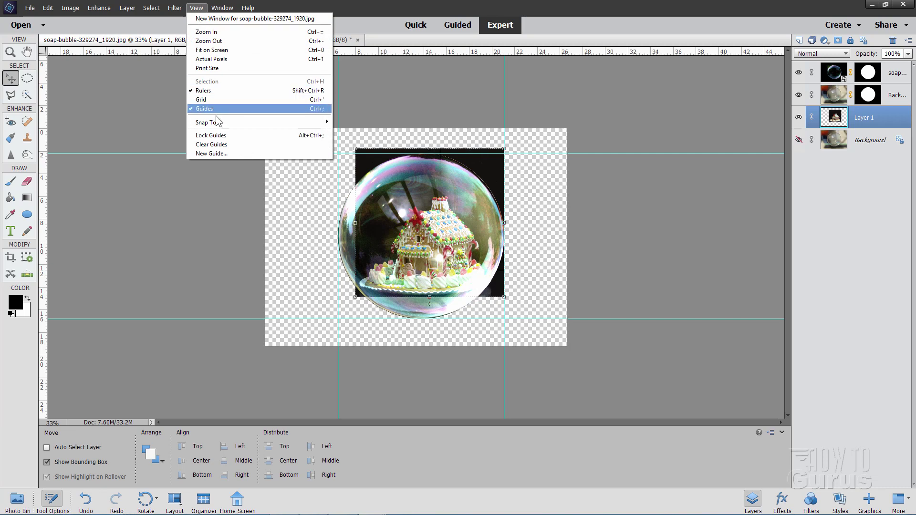
mouse_move(219, 122)
left_click(334, 123)
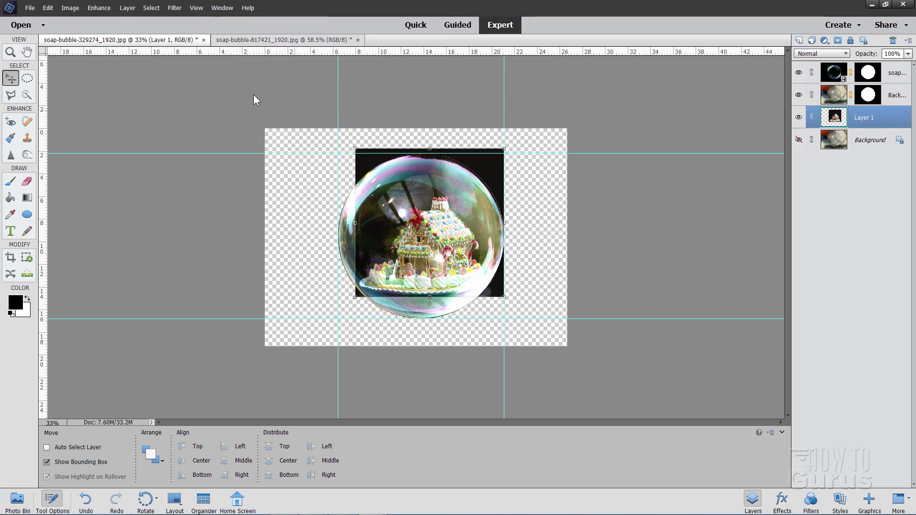
left_click(197, 8)
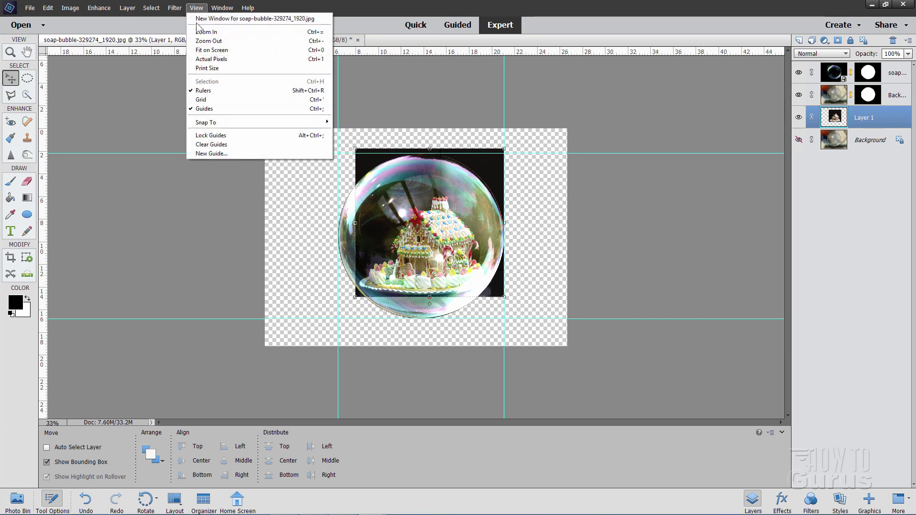
left_click(209, 109)
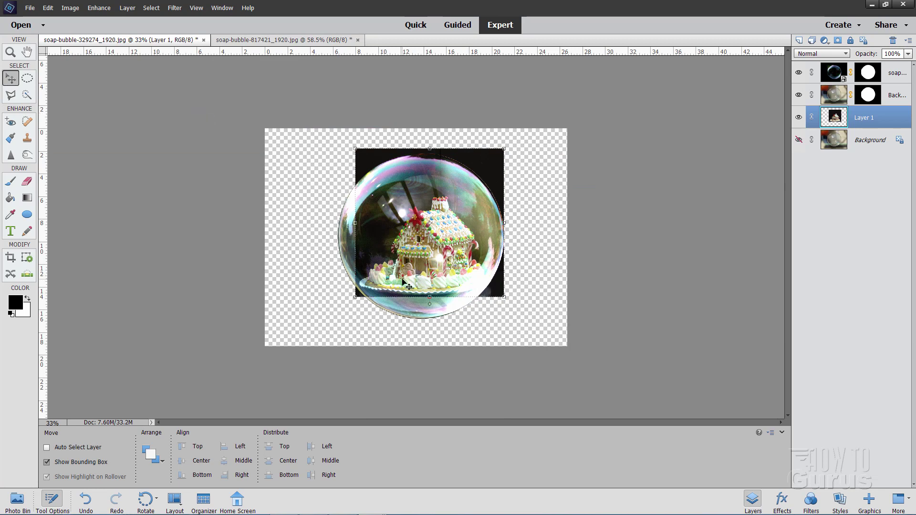
left_click_drag(401, 279, 399, 278)
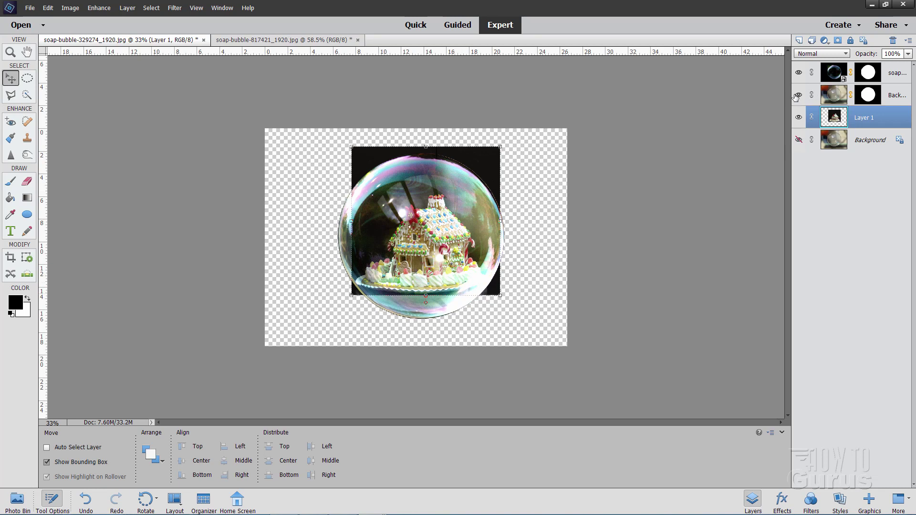
Hide the soap bubble and Background copy layers, leaving only the gingerbread house layer showing for close work.
left_click(799, 72)
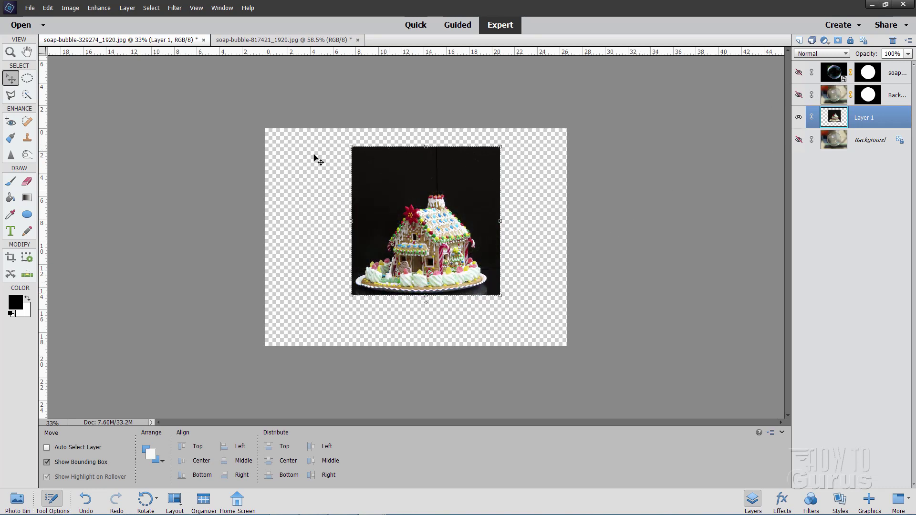
left_click(10, 52)
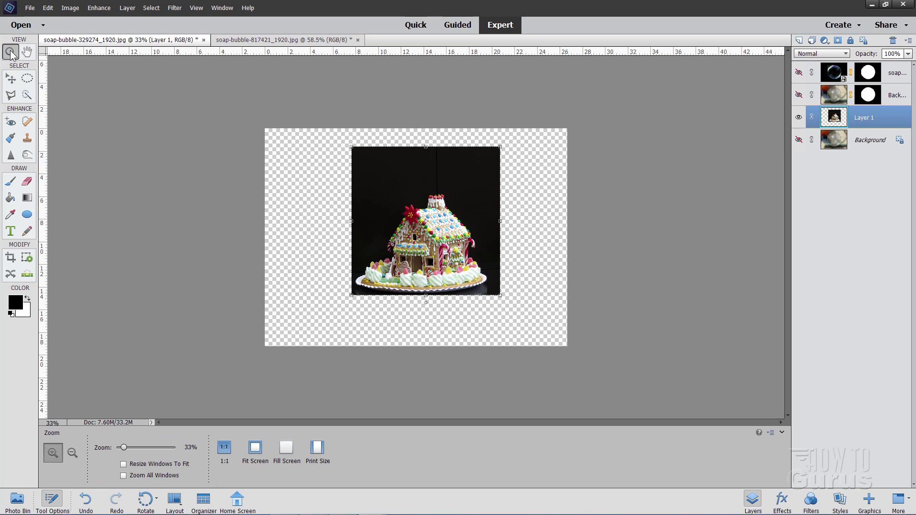
left_click(433, 222)
left_click(434, 223)
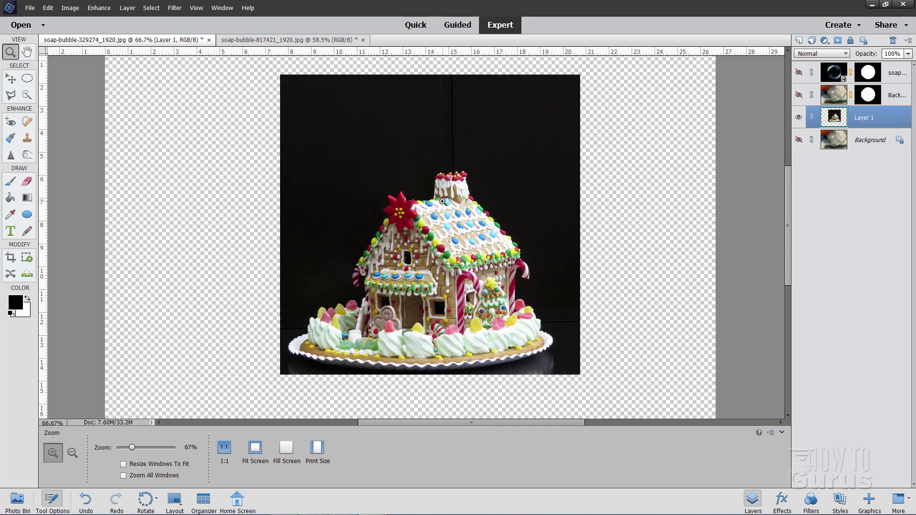
Select the black backdrop around the gingerbread house with the Magic Wand, adding the missed reflection area beneath the plate.
left_click(27, 95)
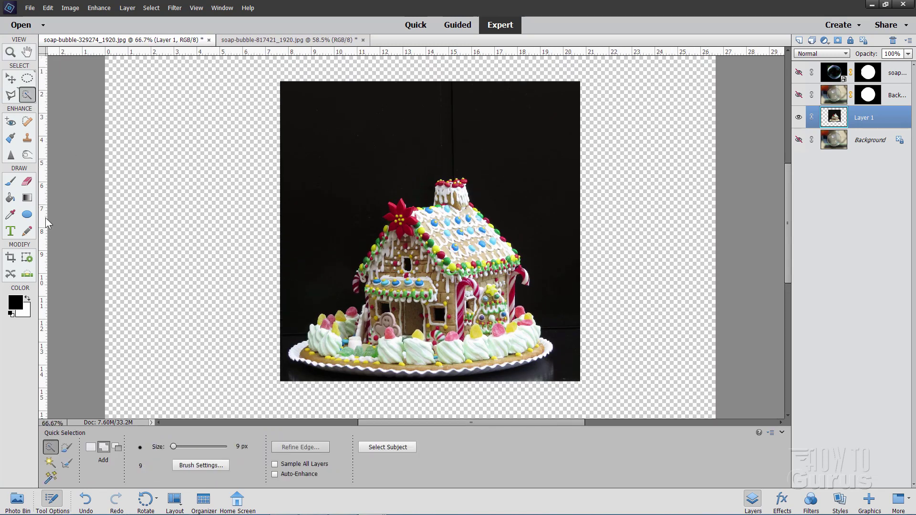
left_click(50, 463)
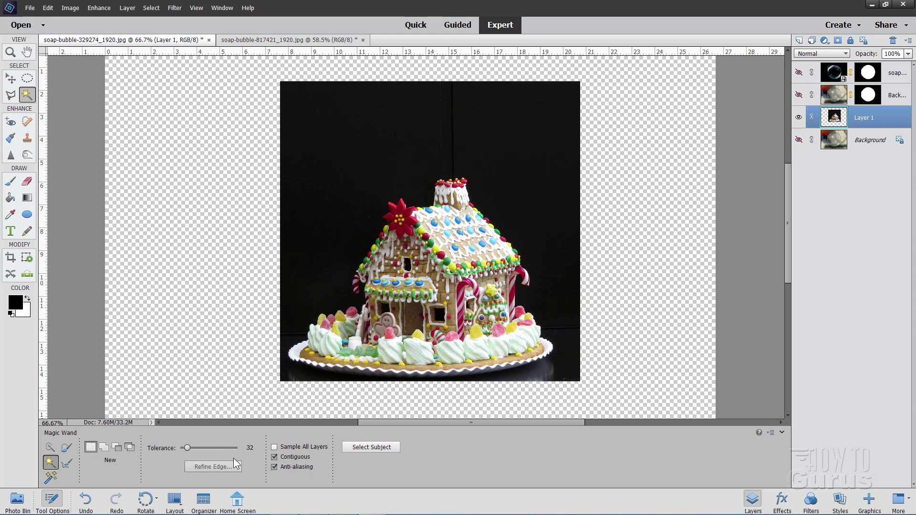
left_click(342, 258)
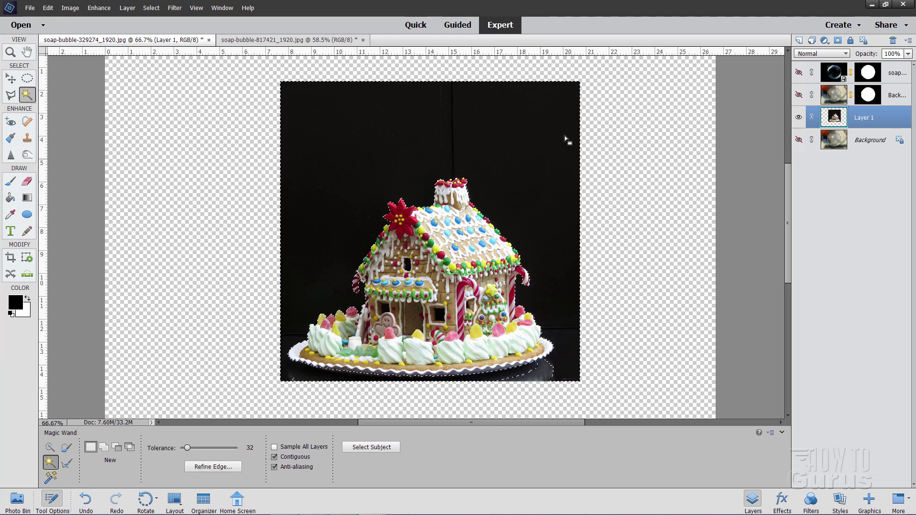
left_click(105, 448)
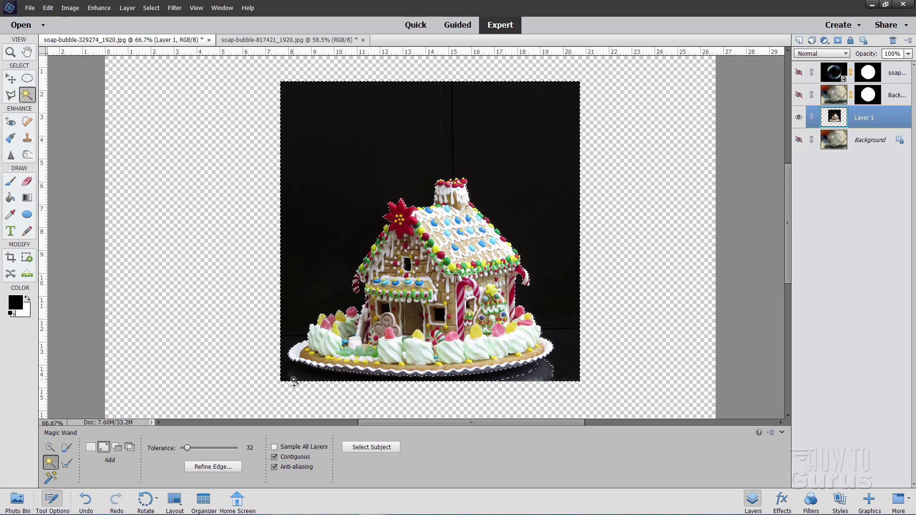
left_click(545, 371)
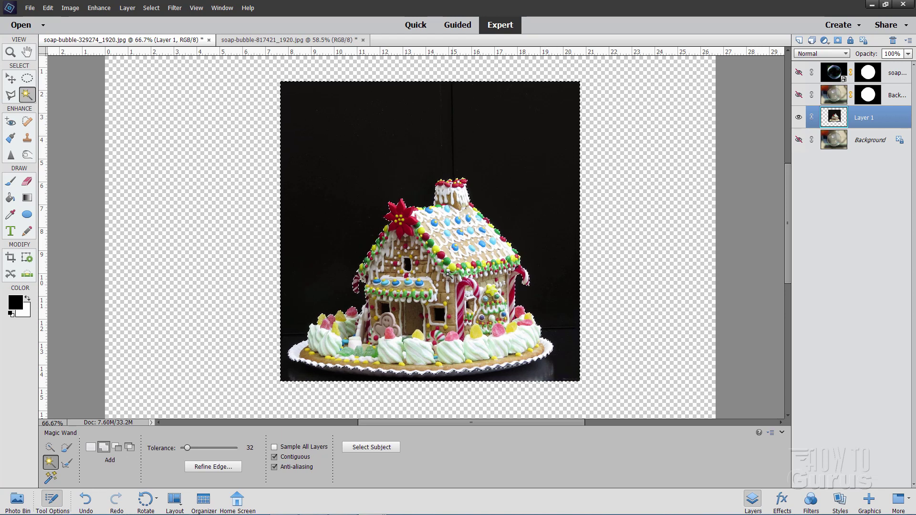
Invert the selection and add a layer mask to Layer 1 to hide the black backdrop around the house.
left_click(151, 8)
left_click(163, 18)
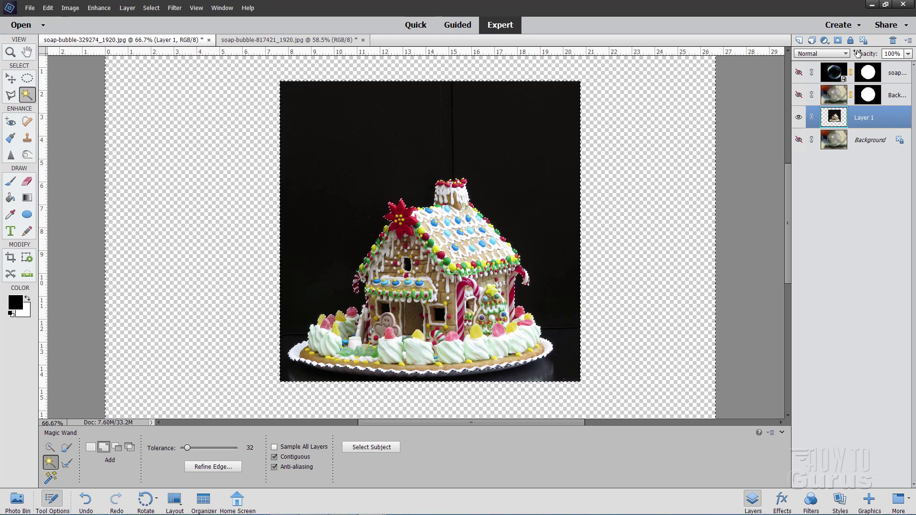
left_click(838, 40)
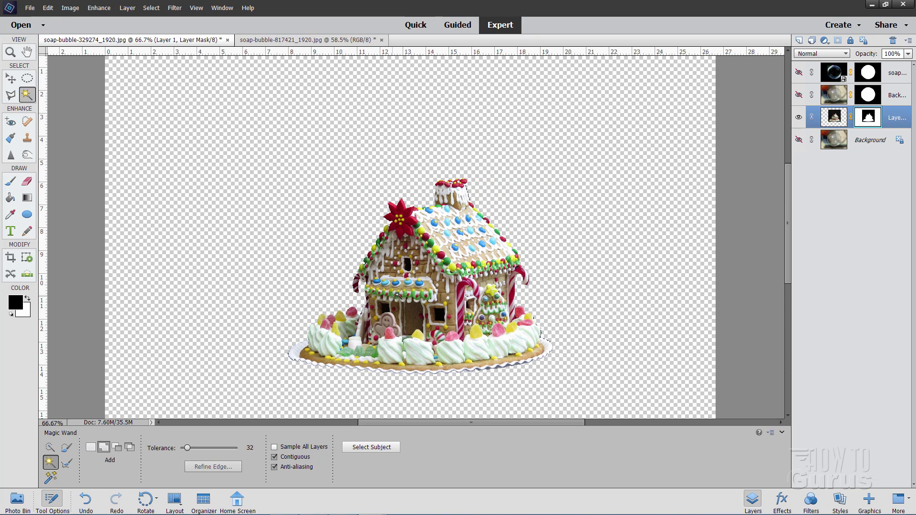
Show the Background copy and soap bubble layers again and fit the whole image in view.
left_click(799, 95)
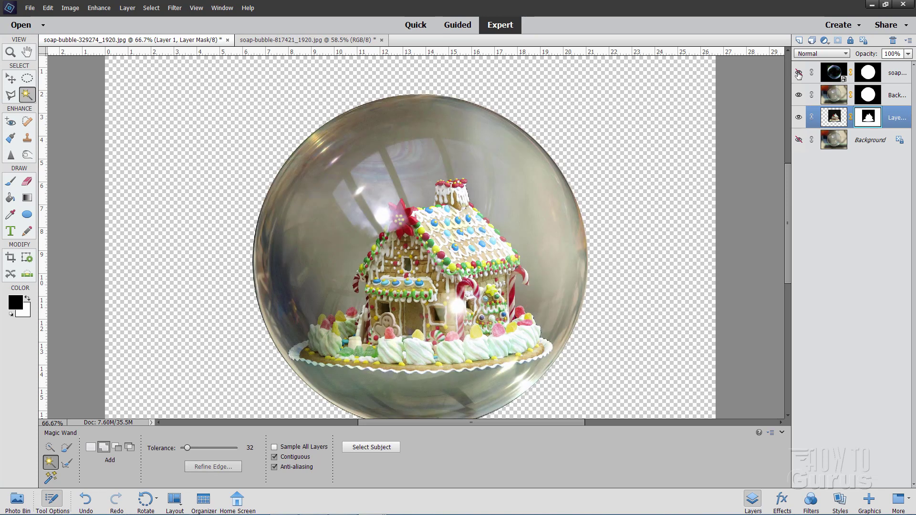
left_click(799, 72)
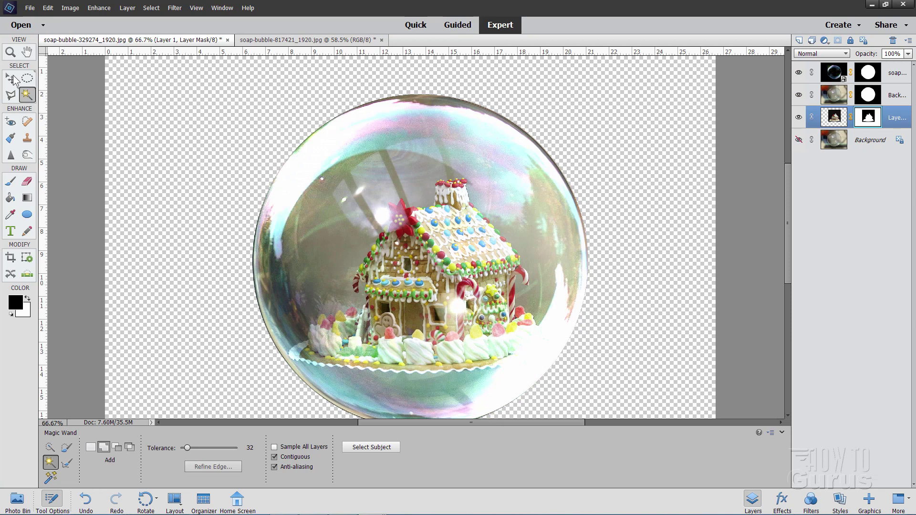
left_click(10, 53)
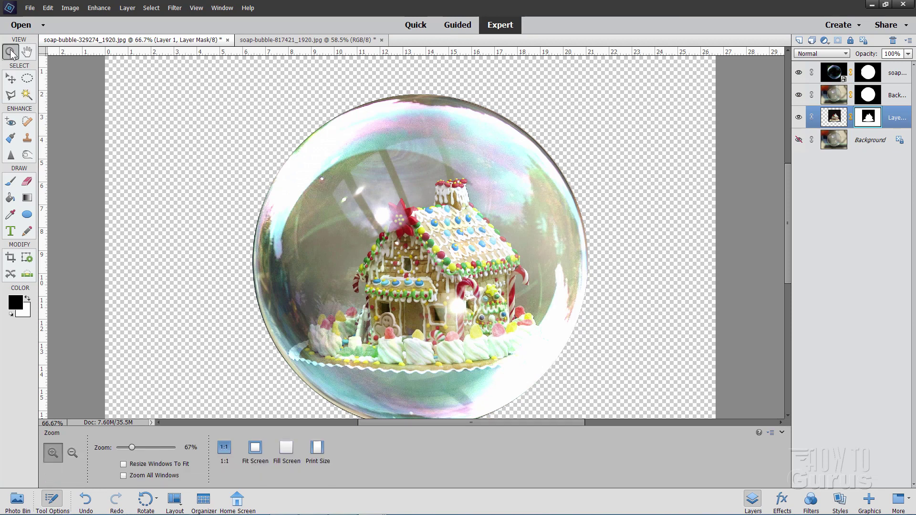
left_click(254, 447)
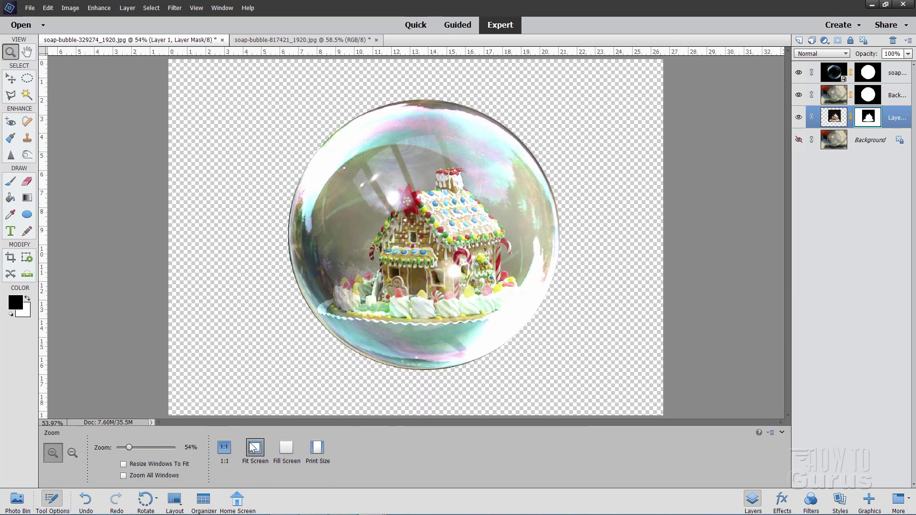
Copy the pine branch photo into the composite directly above the Background layer, and close the pine document.
left_click(11, 80)
left_click(842, 140)
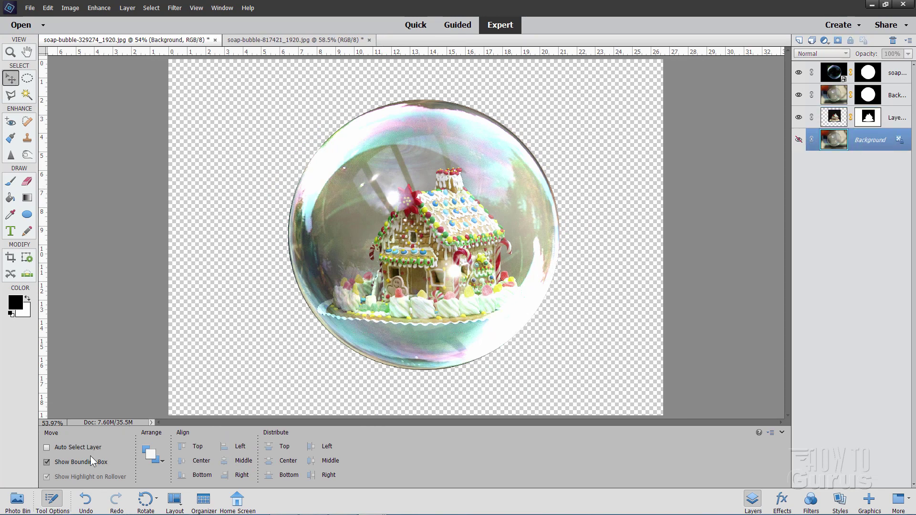
left_click(17, 501)
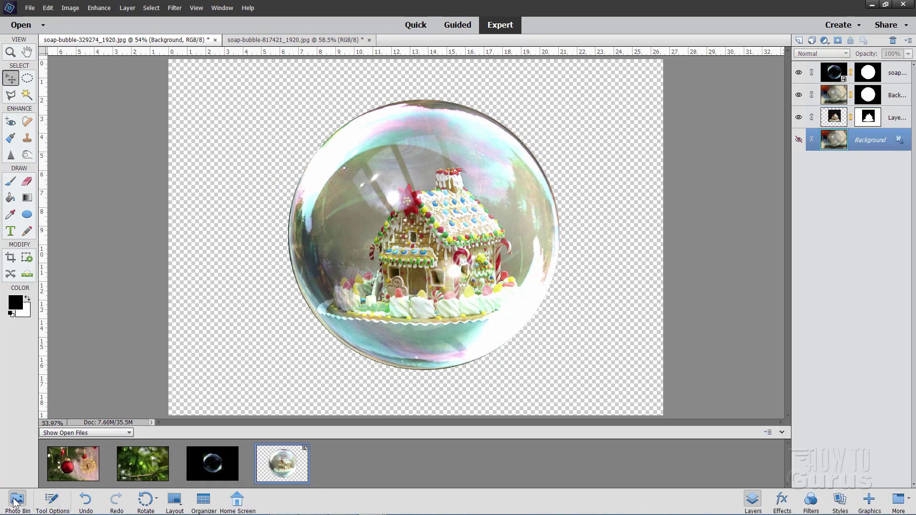
left_click(153, 467)
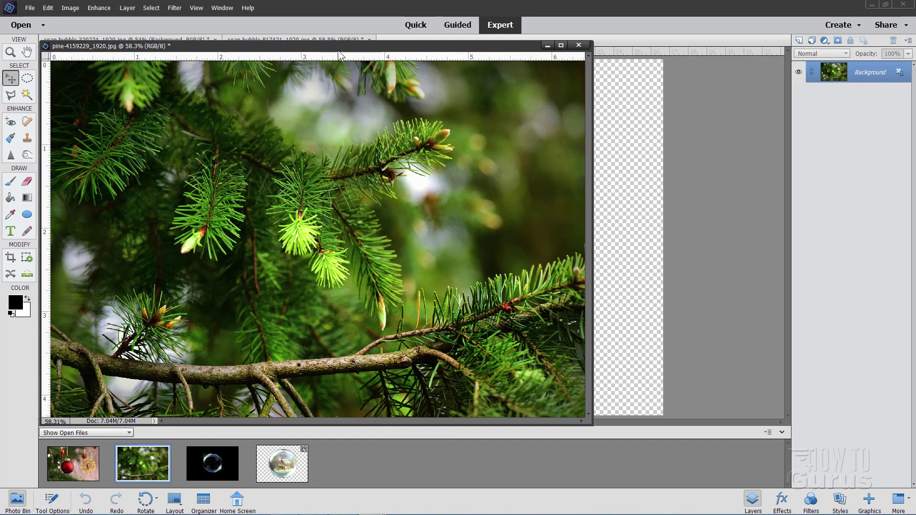
left_click_drag(341, 56, 660, 234)
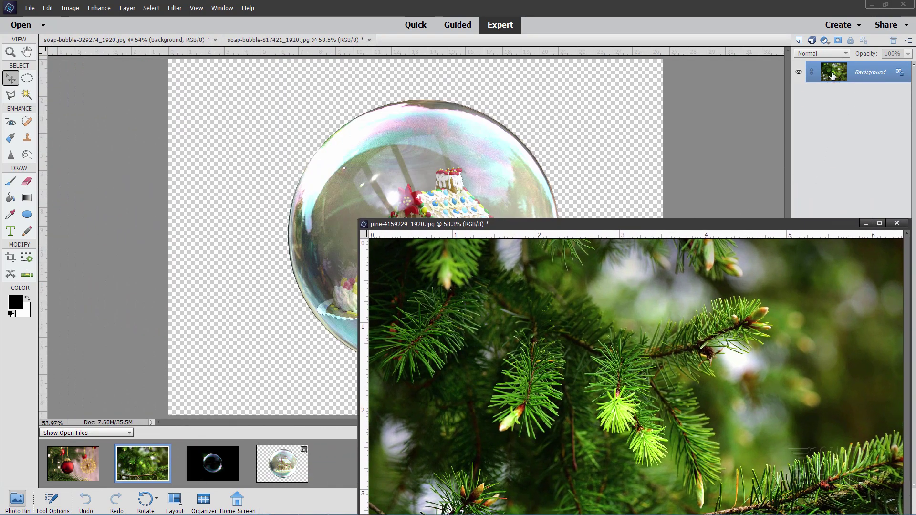
left_click_drag(833, 76, 424, 188)
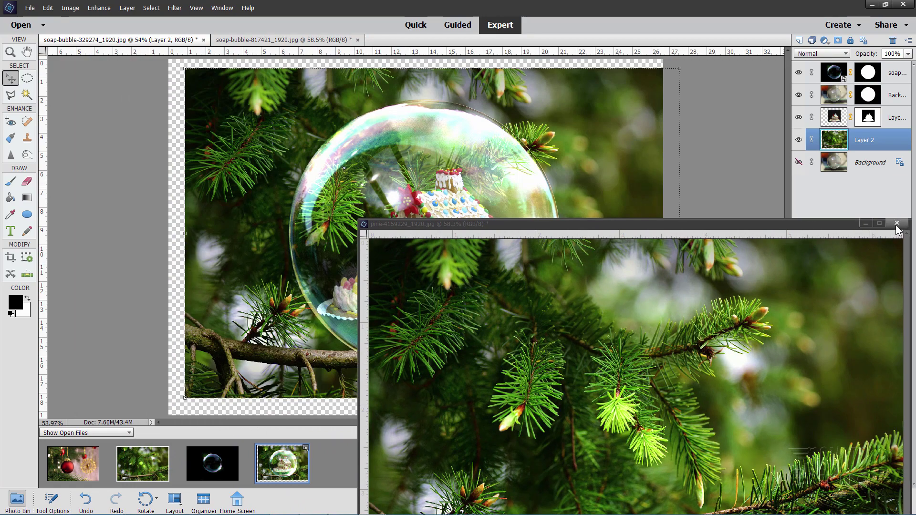
left_click(897, 223)
Scale the pine branch layer proportionally to about 126.75%, position it to cover the whole canvas, and apply the transform.
left_click_drag(617, 272, 592, 289)
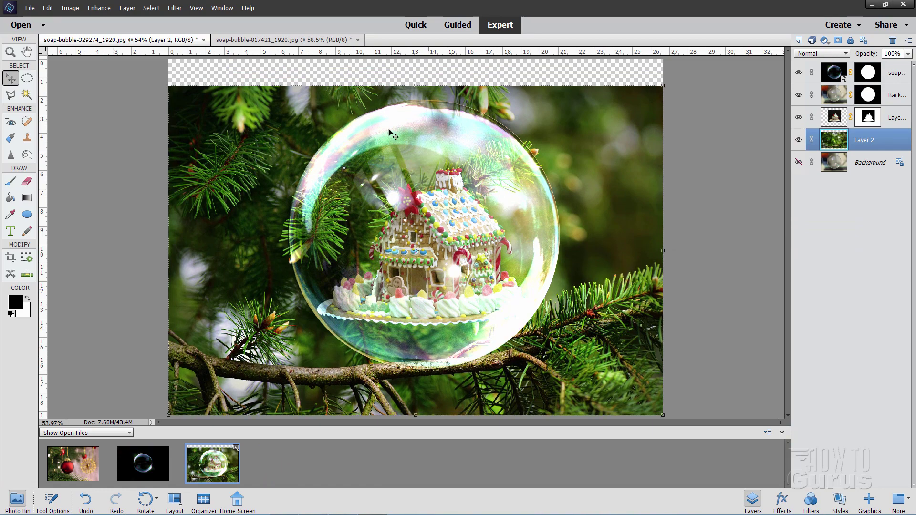
left_click_drag(571, 244, 572, 304)
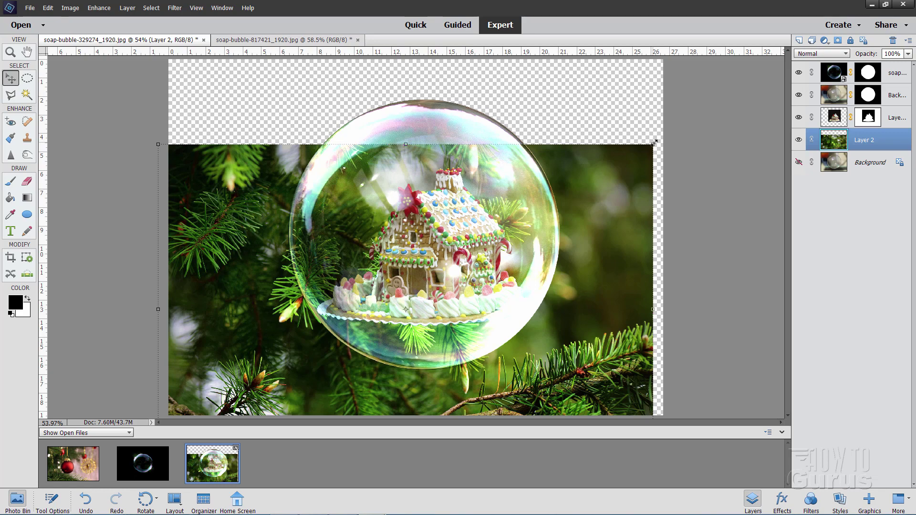
left_click_drag(654, 143, 772, 47)
key("Return")
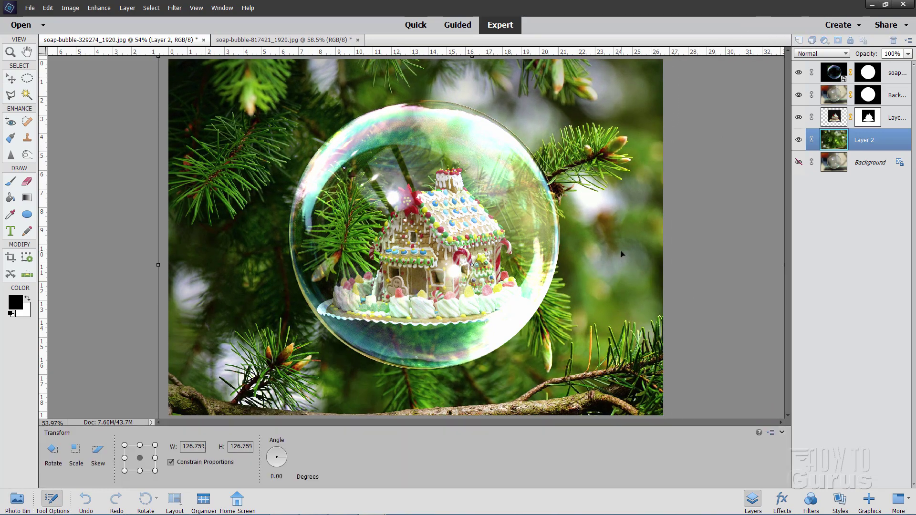
left_click_drag(622, 254, 624, 255)
key("Return")
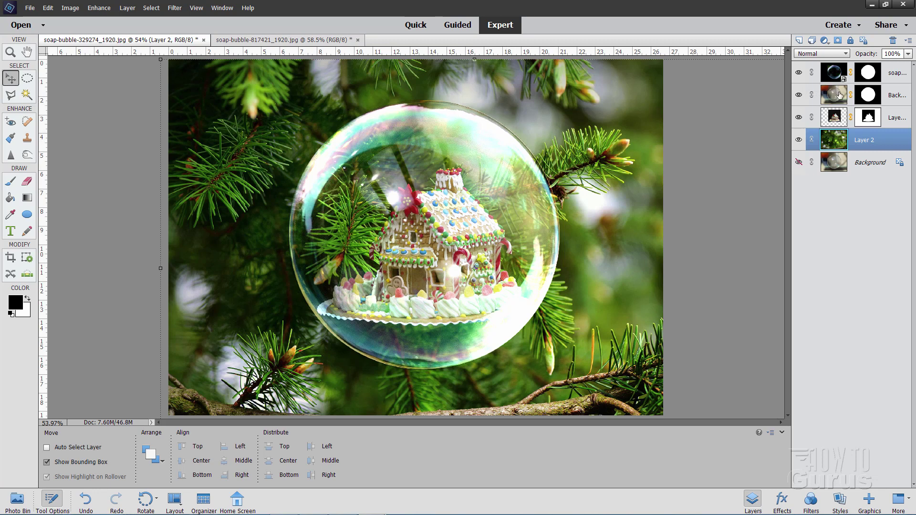
Compare the bubble with the soap bubble layer hidden and shown, and nudge that layer slightly upward.
left_click(799, 73)
left_click(799, 73)
left_click(799, 73)
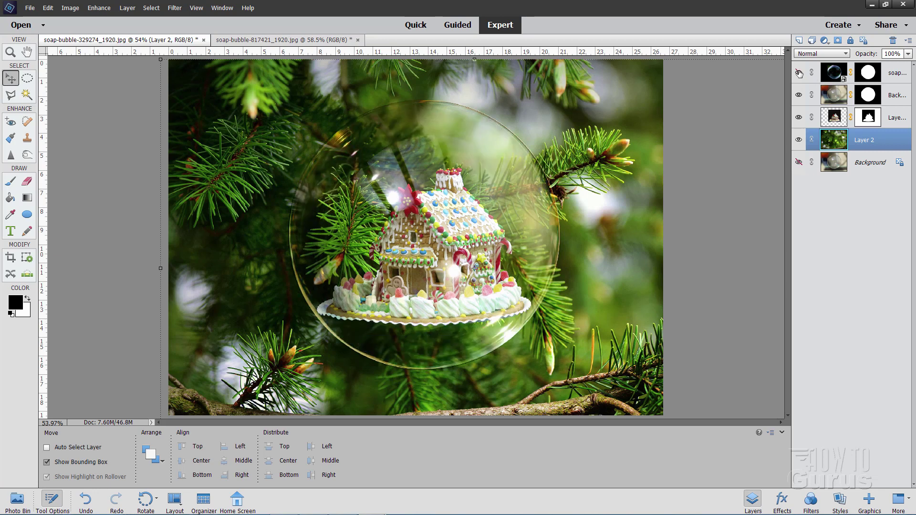
left_click(799, 73)
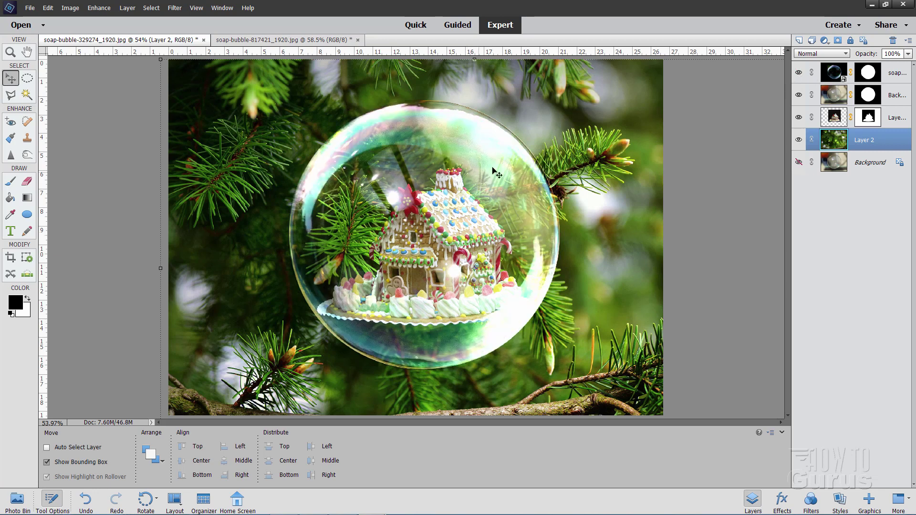
left_click(836, 76)
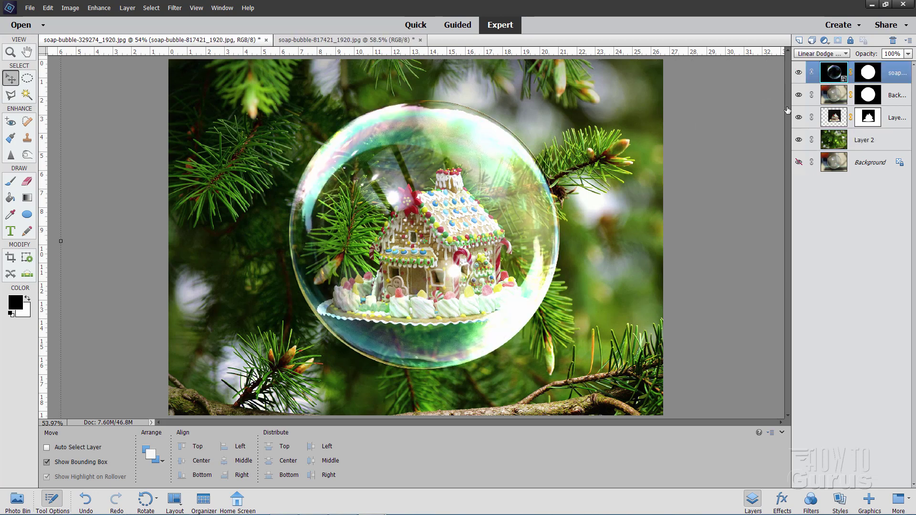
key("Up")
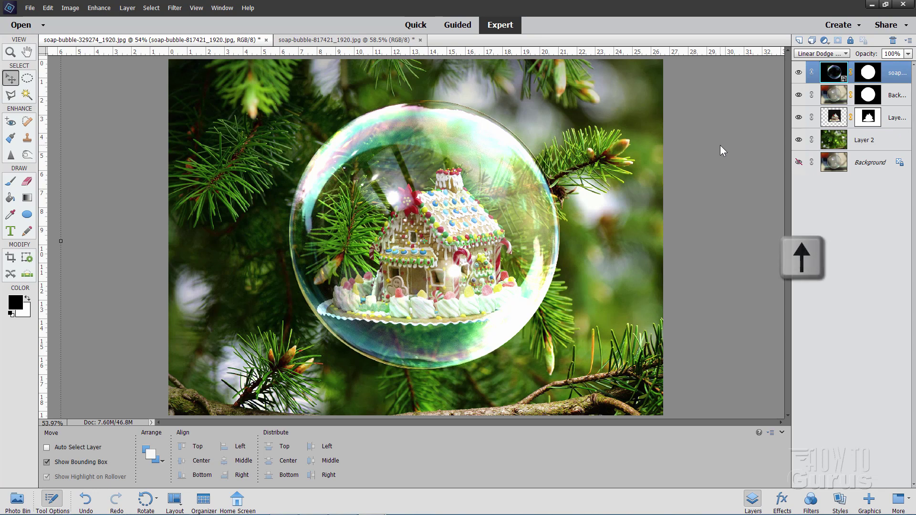
key("Up")
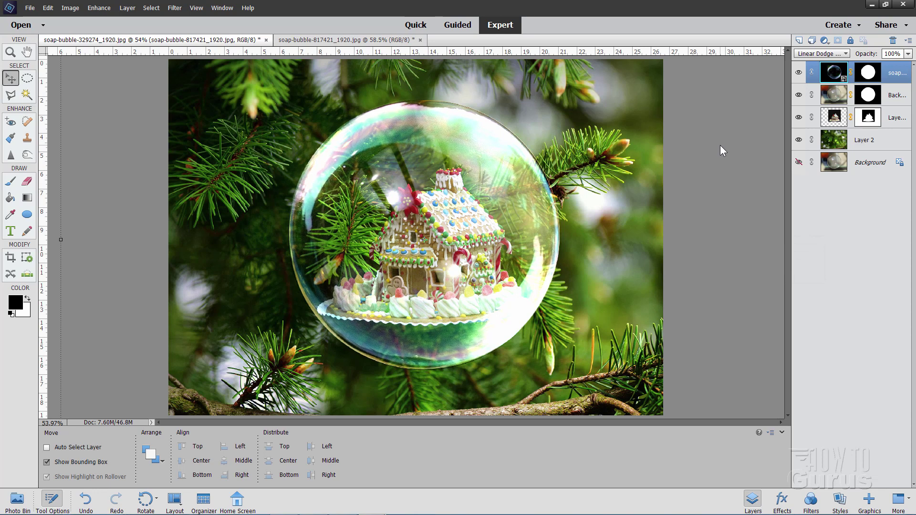
Enlarge the soap bubble layer proportionally to about 101.79% to cover the underlying bubble's rim, and apply the transform.
left_click(17, 55)
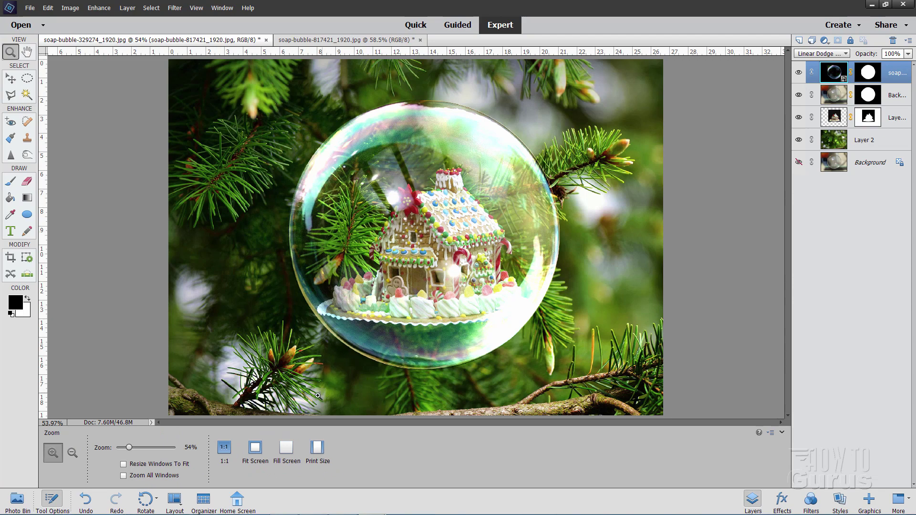
left_click_drag(129, 449, 123, 448)
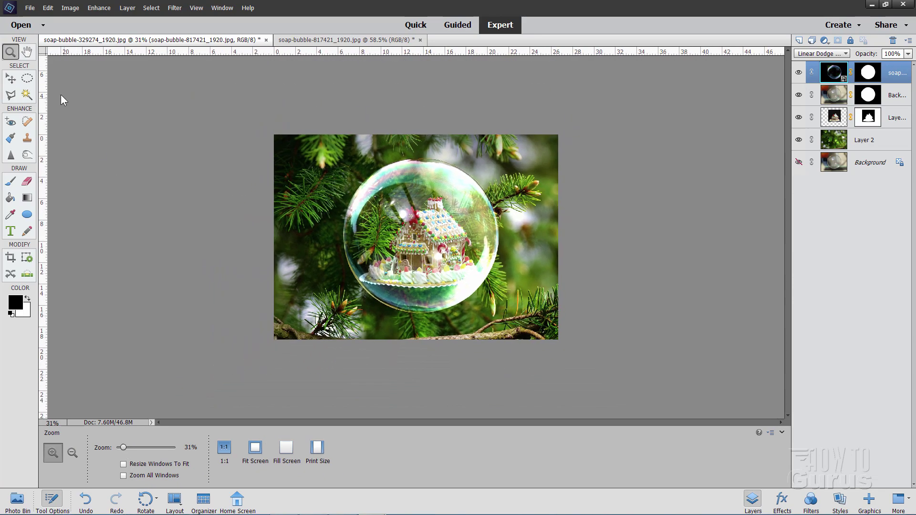
left_click(17, 84)
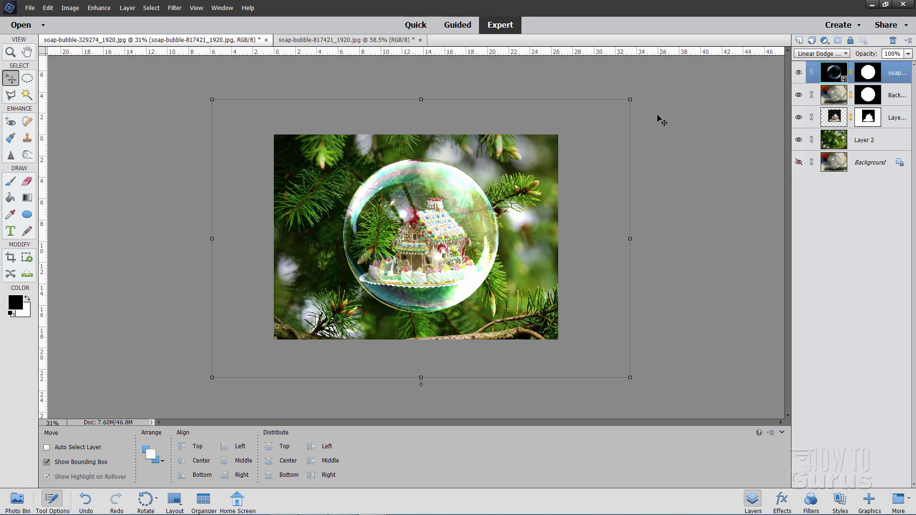
left_click(630, 99)
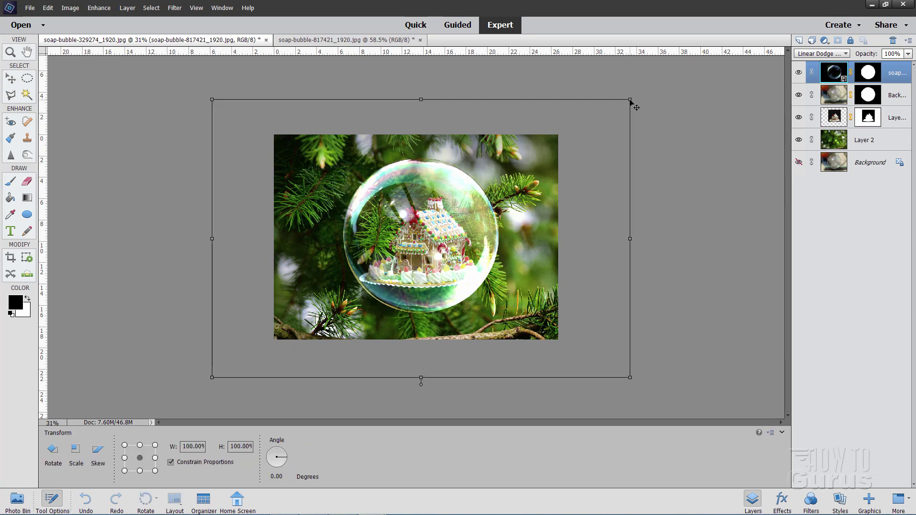
left_click_drag(630, 100, 631, 99)
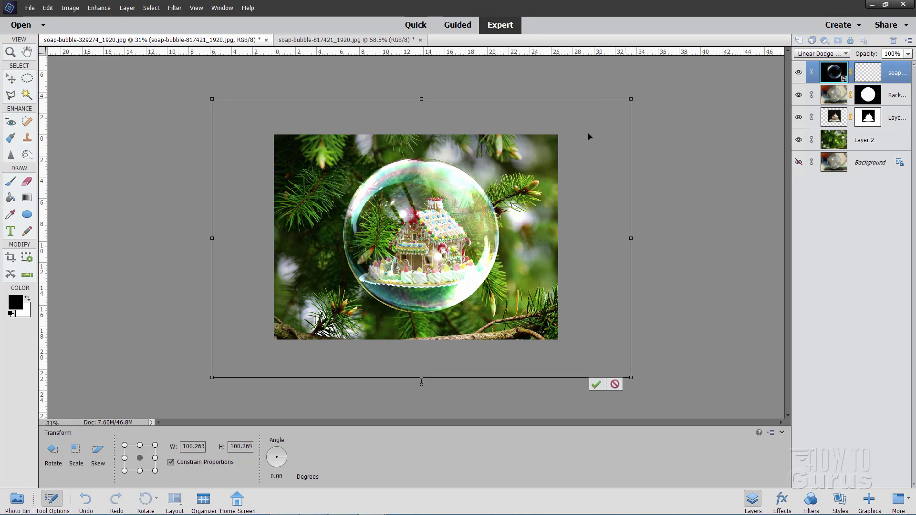
left_click_drag(213, 379, 207, 381)
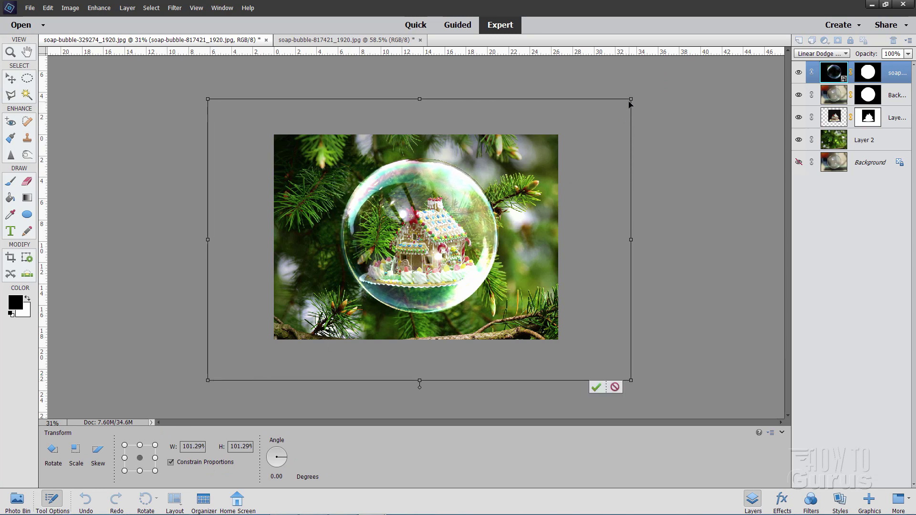
left_click_drag(631, 100, 633, 97)
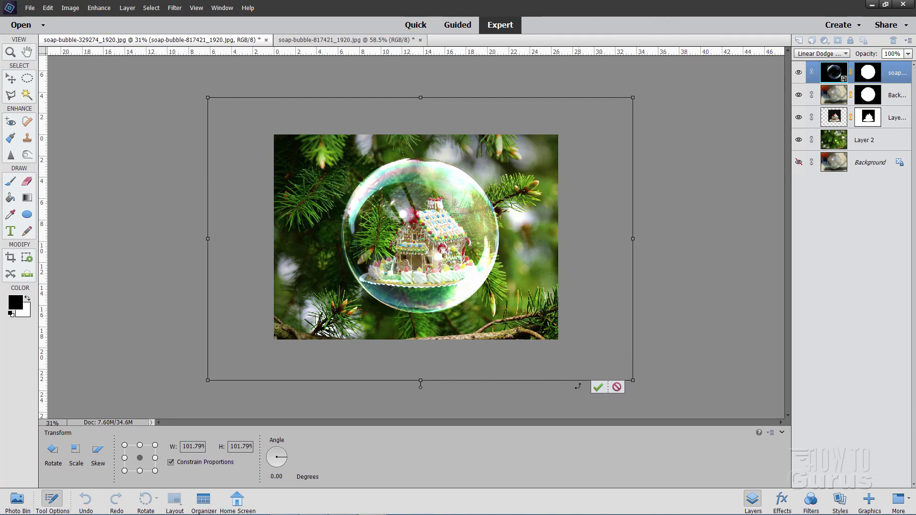
left_click(598, 387)
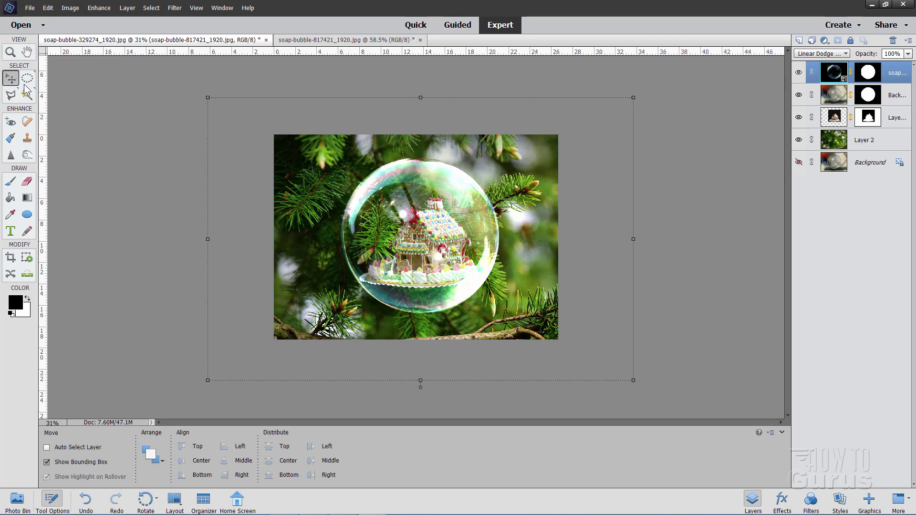
left_click(10, 52)
left_click(256, 448)
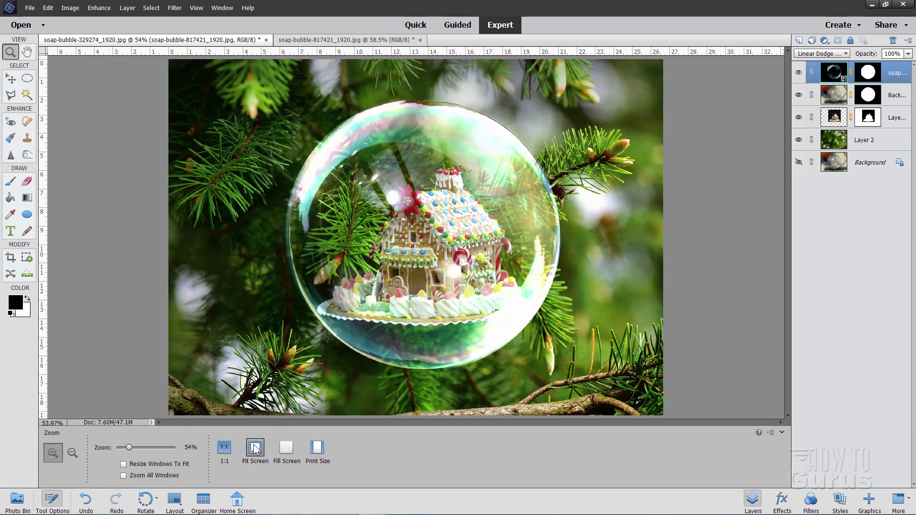
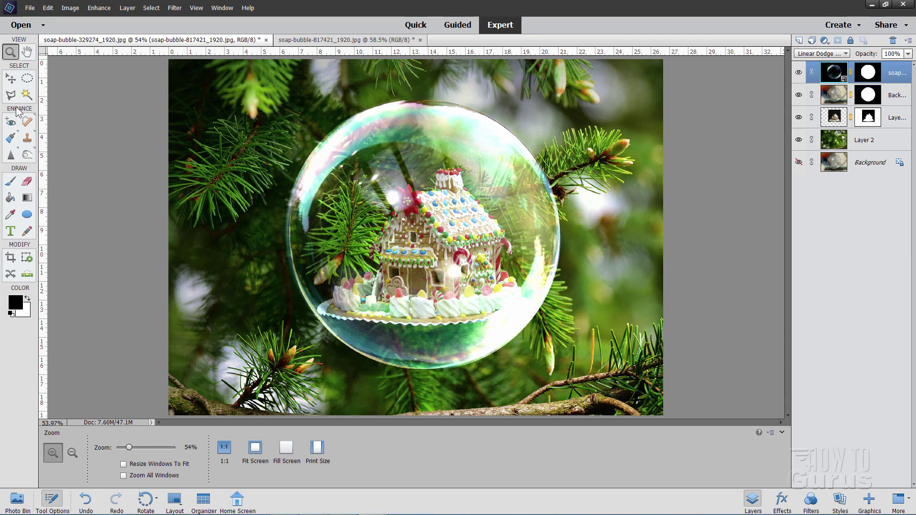
Bring up the open red Christmas ornament photo in its floating window over the composite.
left_click(10, 79)
left_click(17, 501)
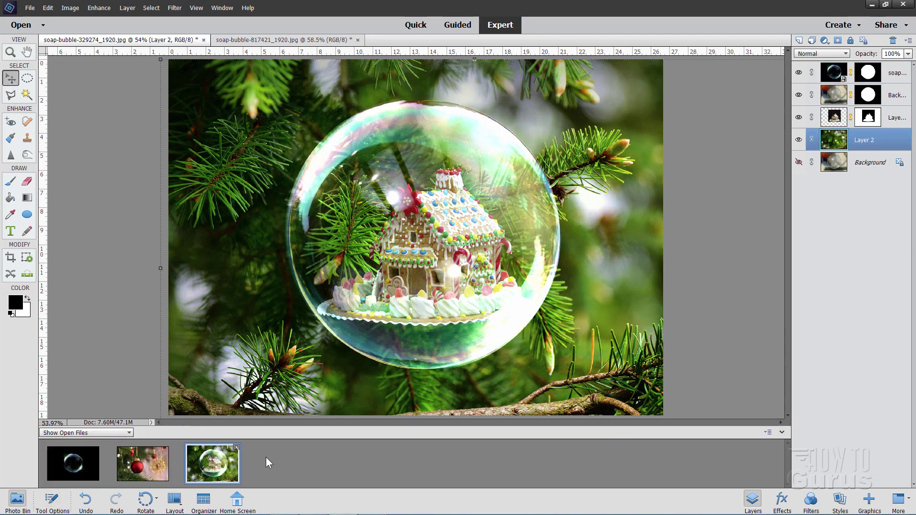
double_click(163, 479)
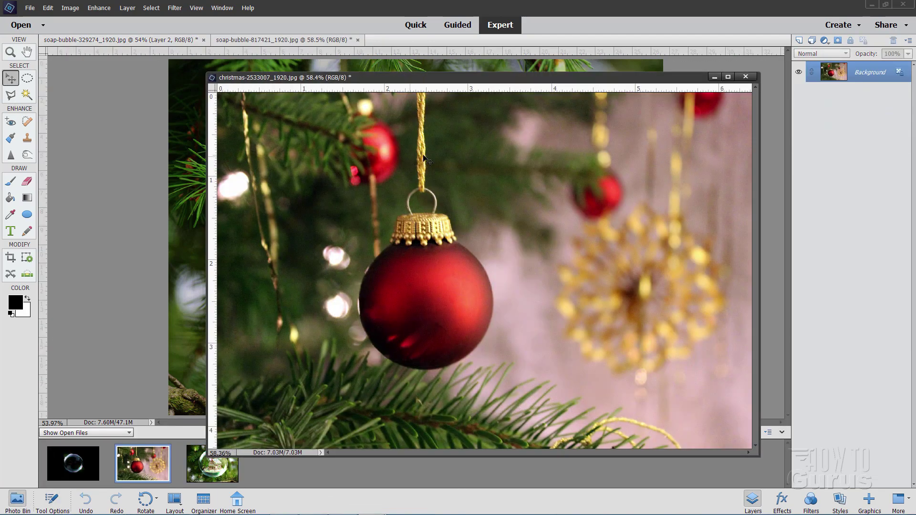
left_click_drag(417, 80, 396, 75)
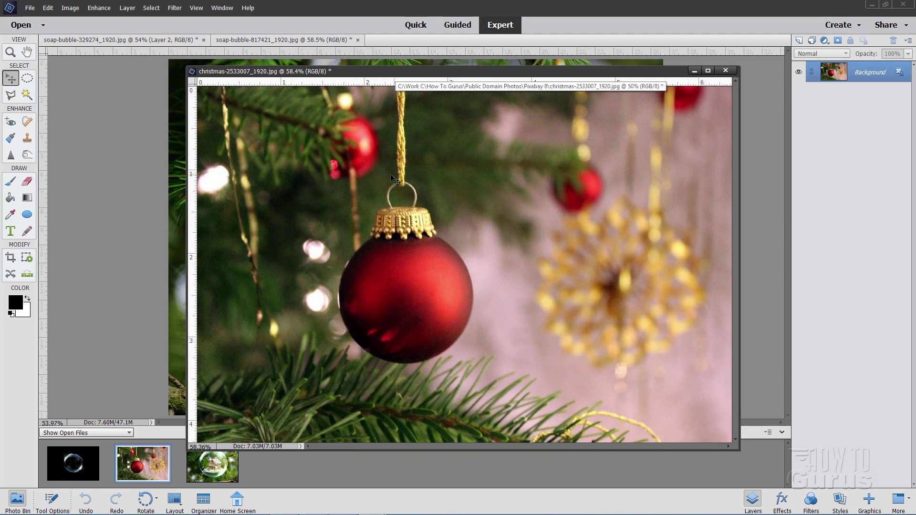
Sharpen the ornament photo with Adjust Sharpness at 100% amount, 1.0 px radius and Gaussian Blur removal, checking the effect on the gold cap.
left_click(11, 53)
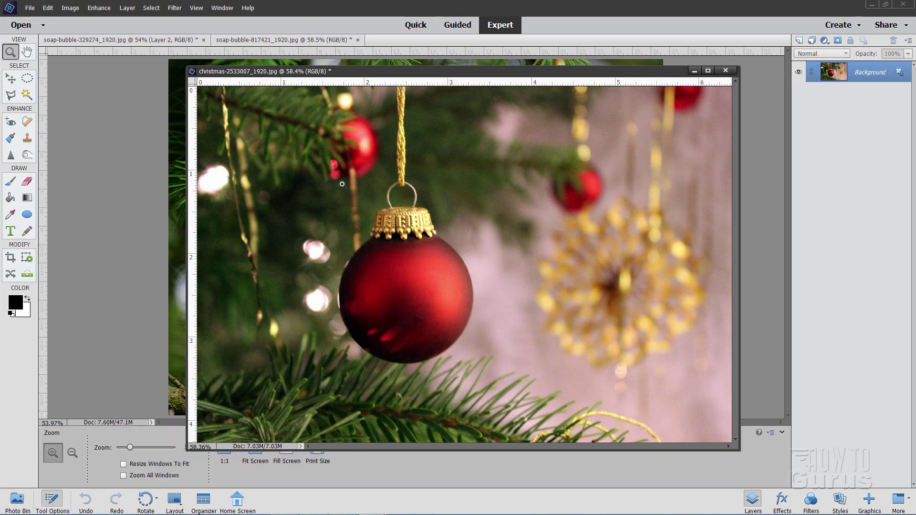
left_click(384, 197)
left_click(396, 197)
left_click(406, 199)
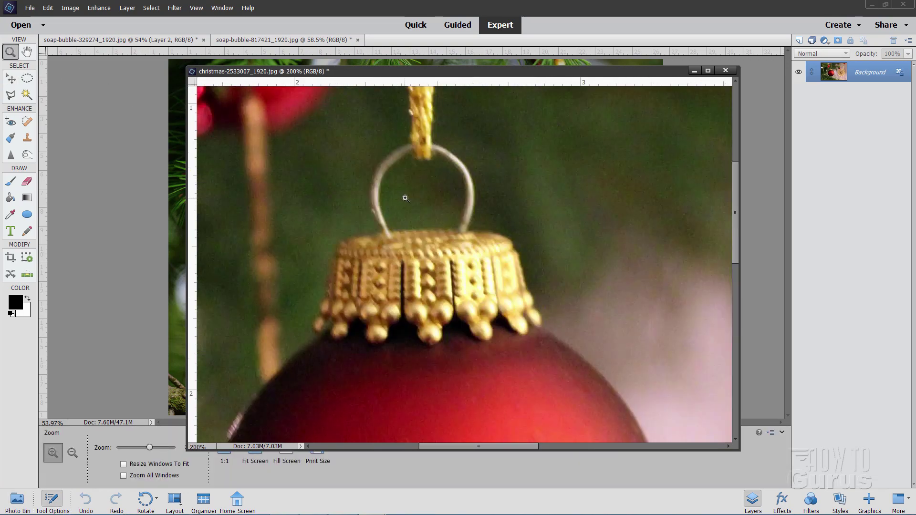
scroll(440, 248, "up", 2)
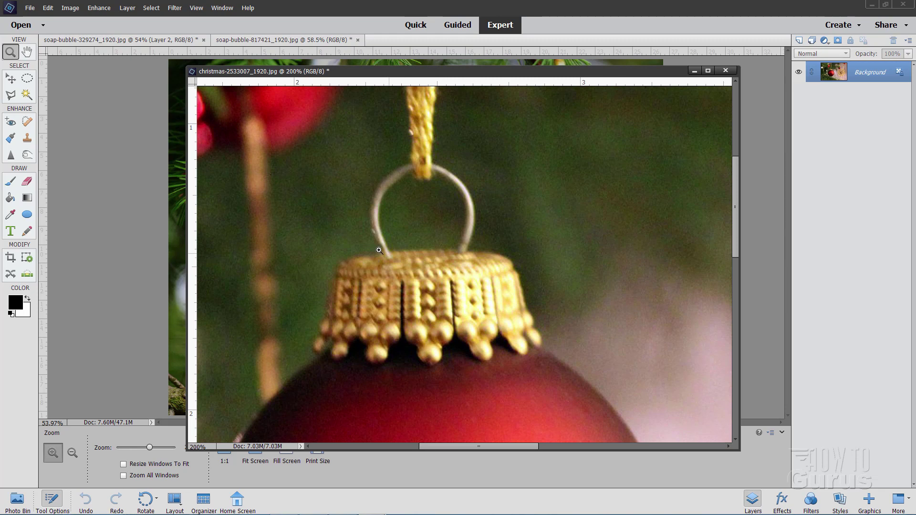
scroll(377, 249, "up", 1)
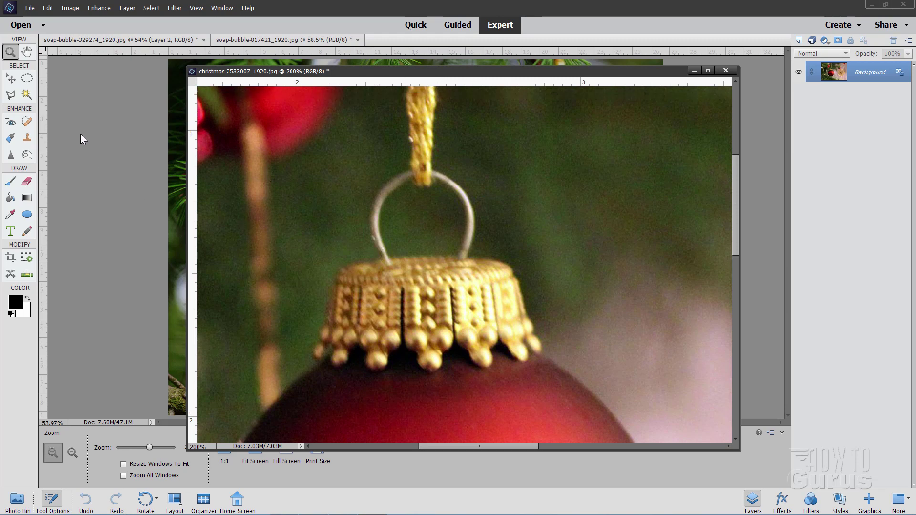
left_click(14, 77)
left_click(99, 8)
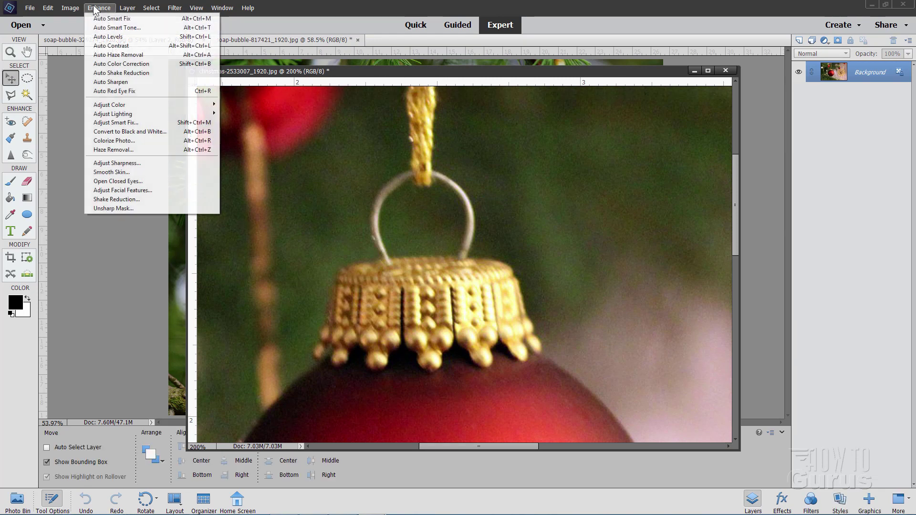
left_click(121, 163)
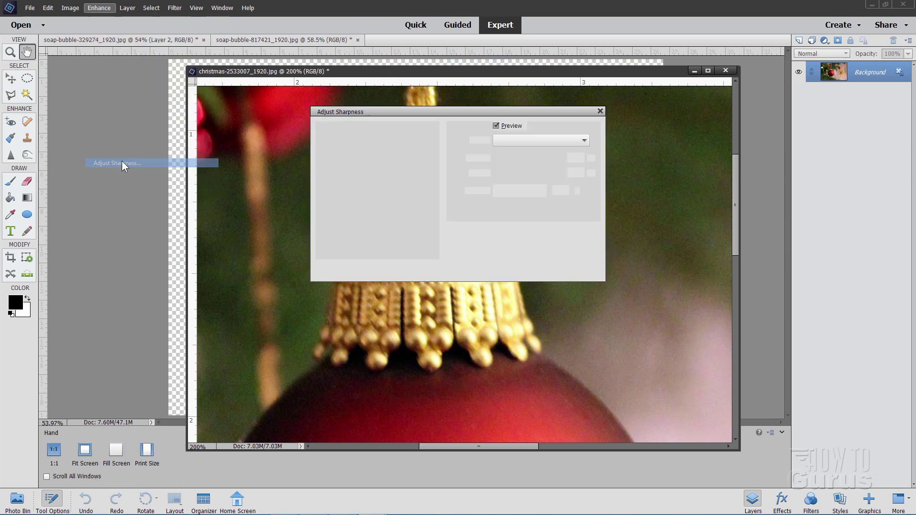
left_click_drag(469, 109, 704, 165)
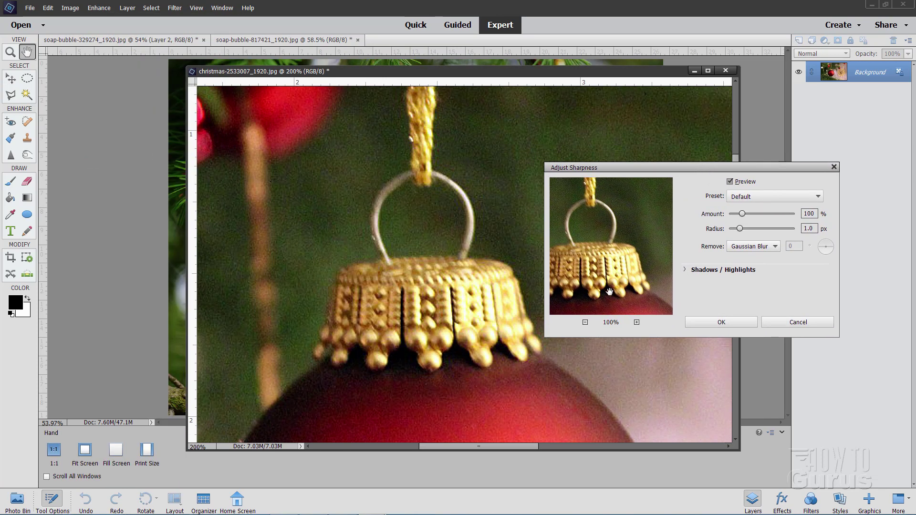
left_click(730, 183)
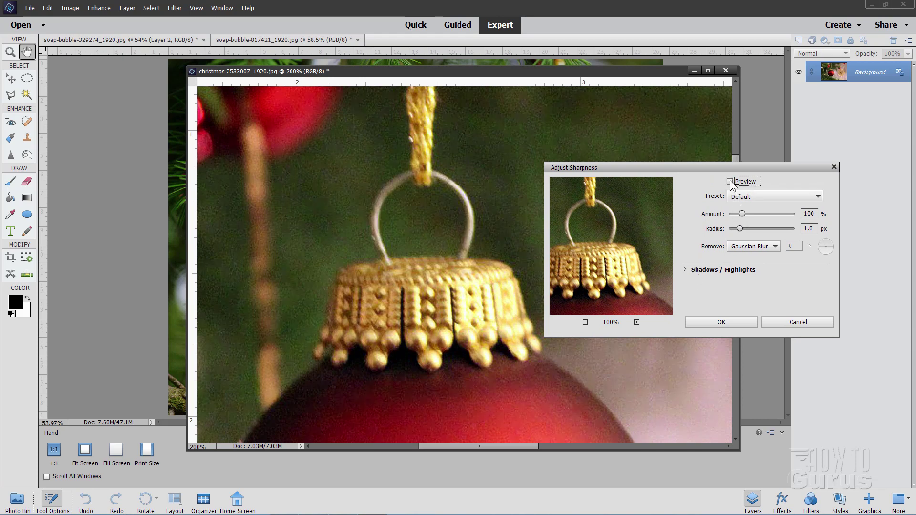
left_click(731, 183)
left_click(745, 323)
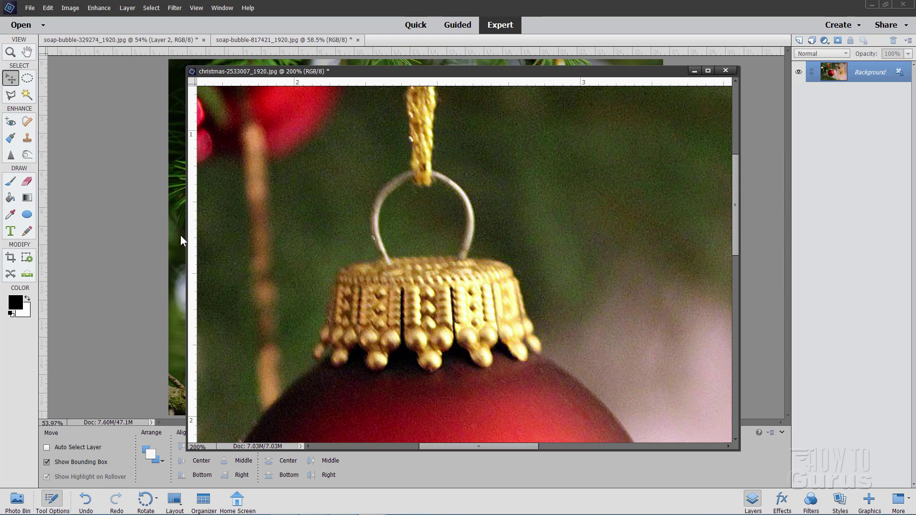
Start a Polygonal Lasso outline at the wire ring's left base, following the gold cap's left side and beaded lower edge.
left_click(11, 95)
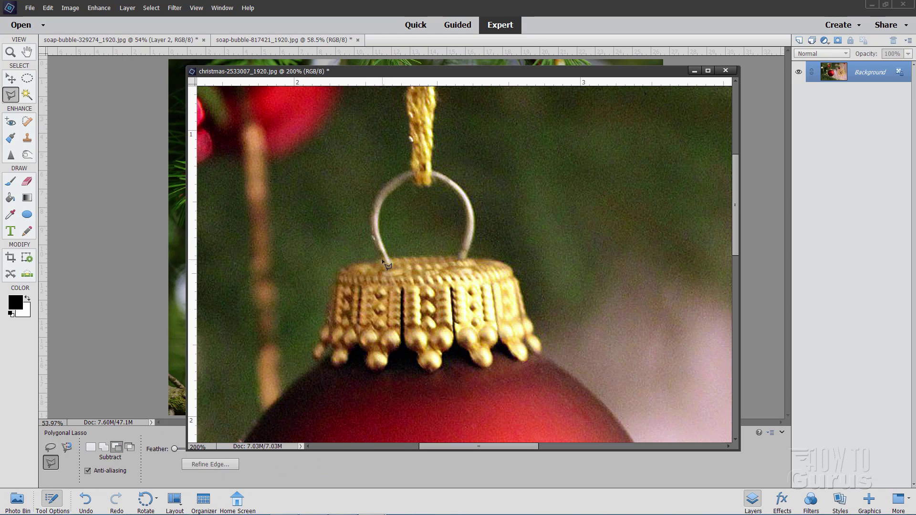
left_click(340, 271)
left_click(336, 366)
left_click(348, 364)
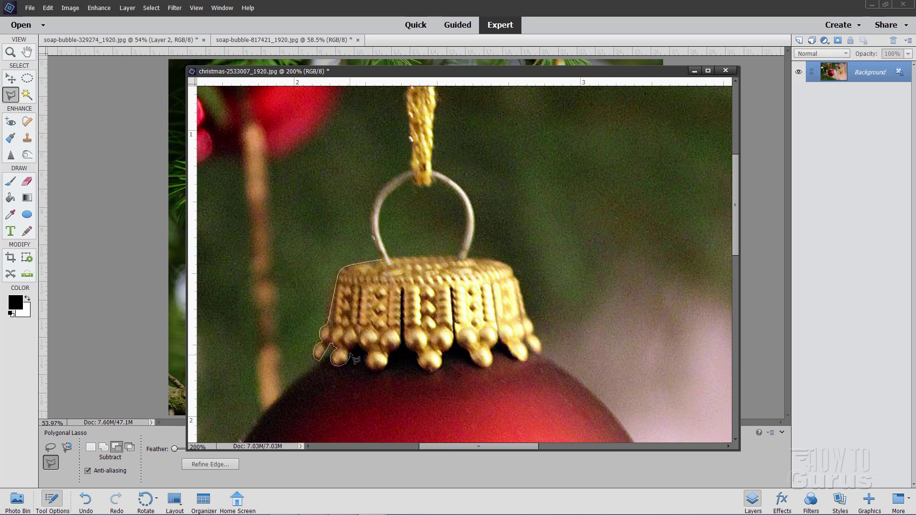
left_click(351, 347)
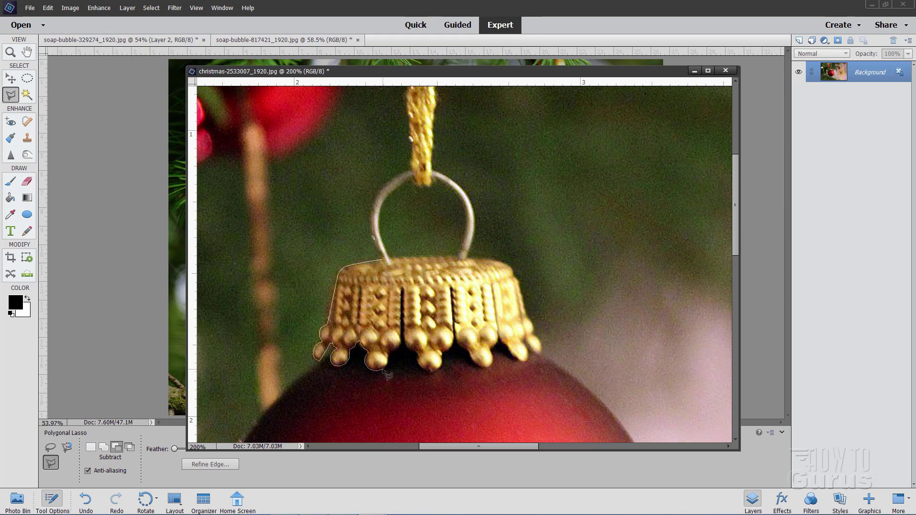
left_click(388, 365)
left_click(393, 350)
left_click(403, 332)
left_click(414, 357)
left_click(424, 372)
left_click(439, 368)
left_click(455, 329)
left_click(477, 361)
left_click(486, 369)
left_click(497, 361)
left_click(499, 337)
left_click(540, 352)
left_click(534, 332)
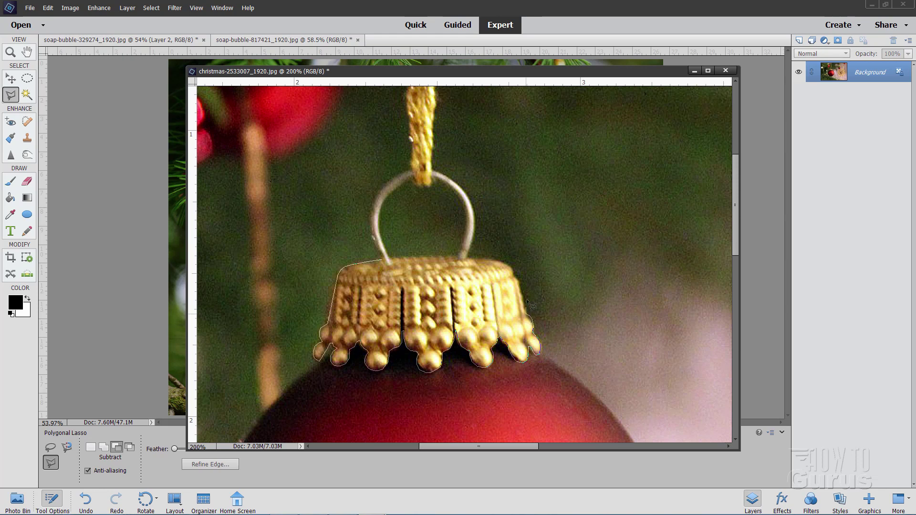
Continue the outline up the cap's right side and around the wire ring with a short piece of cord, closing the selection.
left_click(520, 286)
left_click(514, 271)
left_click(491, 259)
left_click(470, 258)
left_click(474, 224)
left_click(471, 200)
left_click(451, 180)
left_click(432, 171)
left_click(433, 141)
left_click(412, 132)
left_click(413, 144)
left_click(411, 160)
left_click(390, 180)
left_click(378, 195)
left_click(372, 214)
left_click(372, 232)
left_click(384, 260)
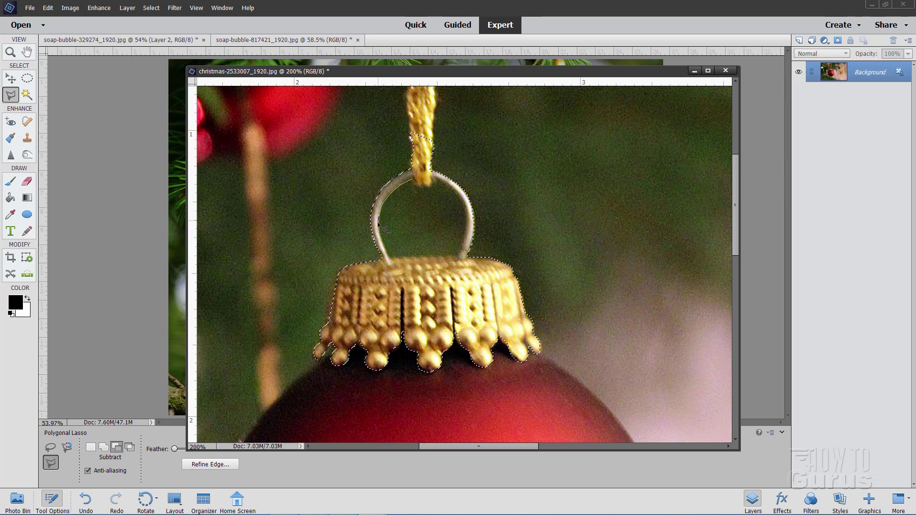
Subtract the green background area inside the wire ring from the cap selection.
left_click(387, 259)
left_click(456, 257)
left_click(419, 183)
Copy the selected ornament cap, minimize its photo, and paste it above the soap bubble layer in the composite.
left_click(48, 8)
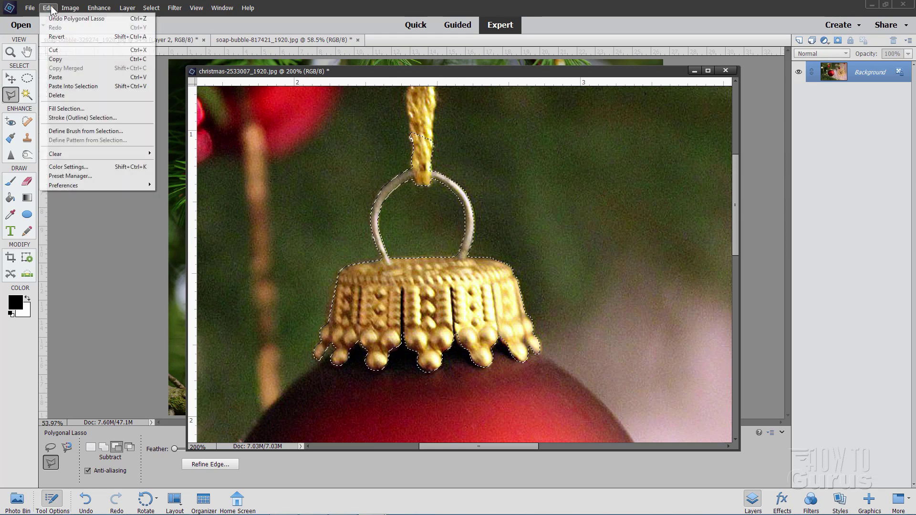
left_click(61, 56)
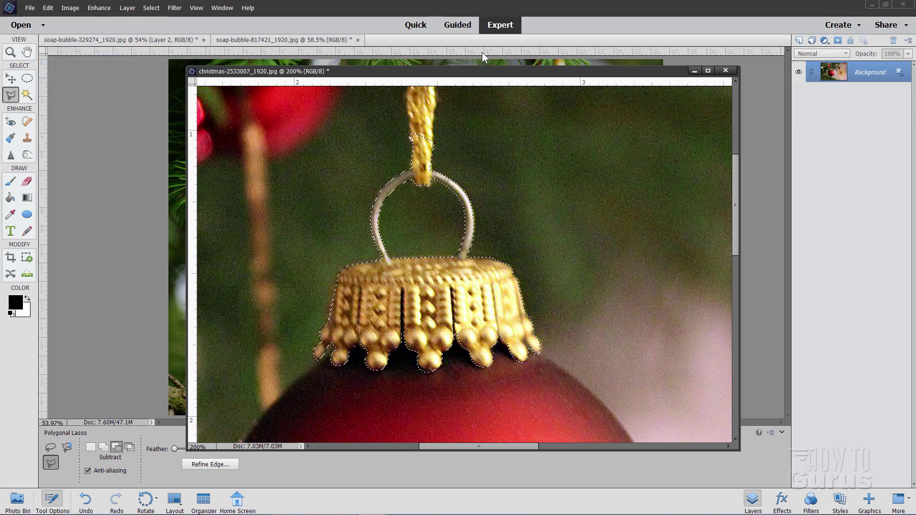
left_click(695, 72)
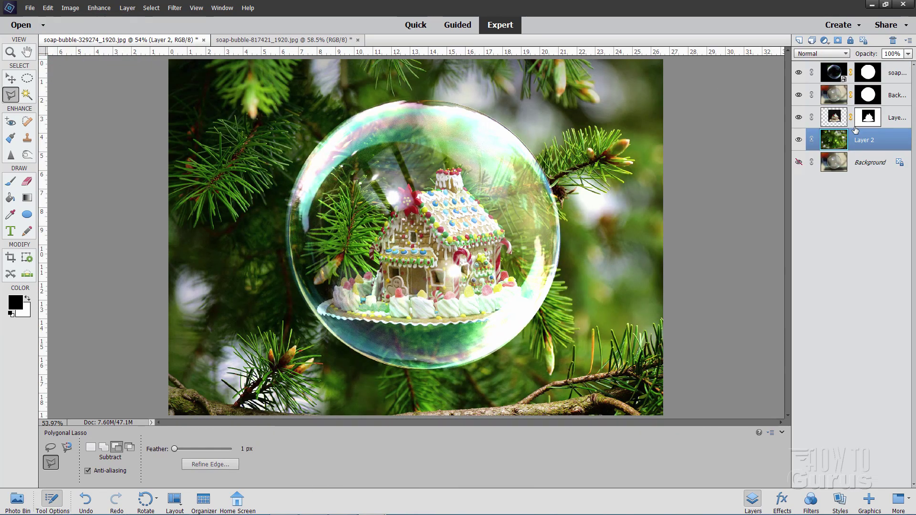
left_click(830, 73)
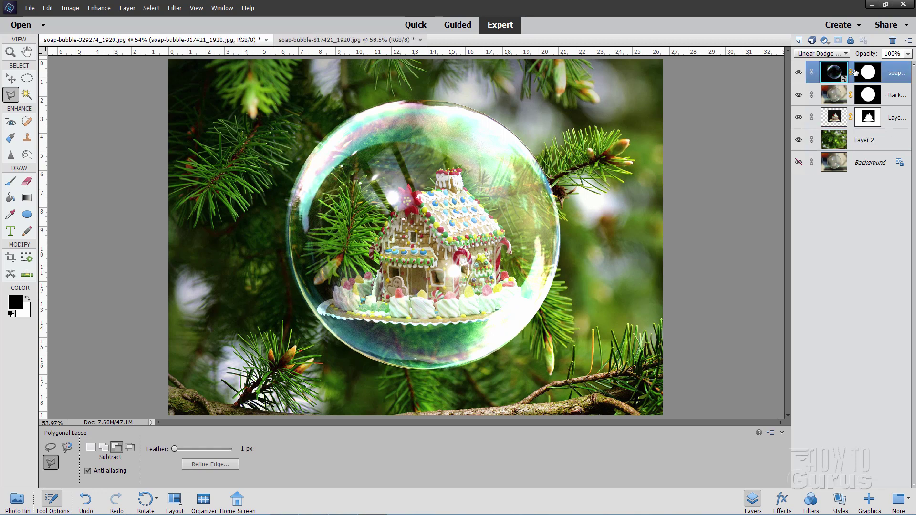
left_click(47, 8)
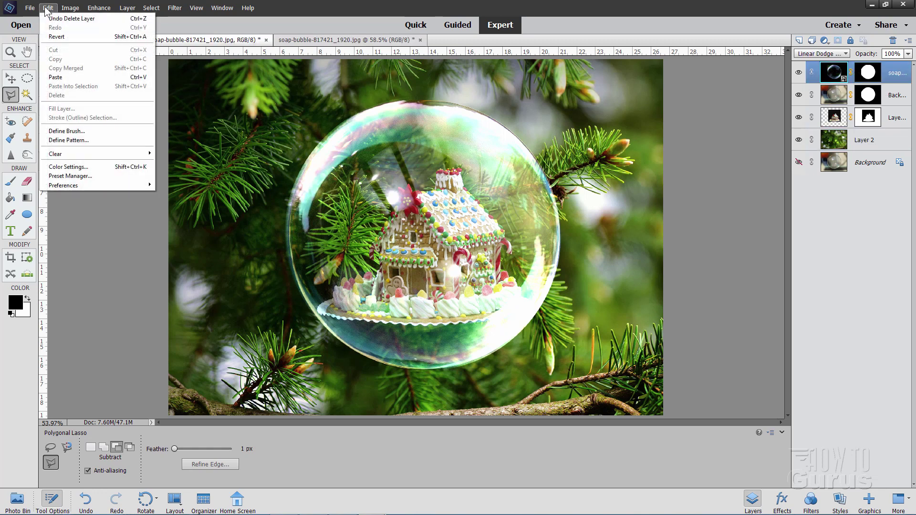
left_click(50, 18)
Move the pasted ornament cap onto the top of the bubble and nudge it right to center it.
left_click(10, 78)
left_click_drag(415, 256, 412, 93)
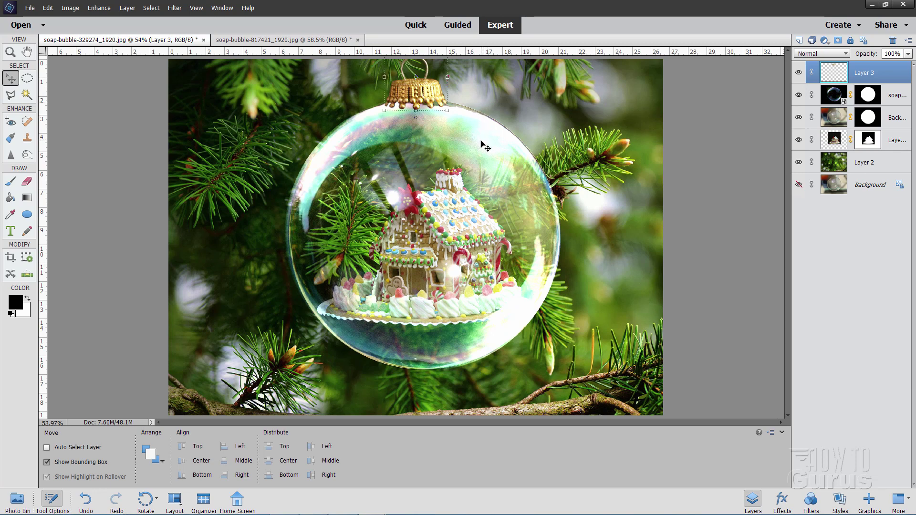
key("Right")
key("Right")
key("Right")
key("Right")
key("Right")
key("Right")
key("Right")
key("Right")
key("Right")
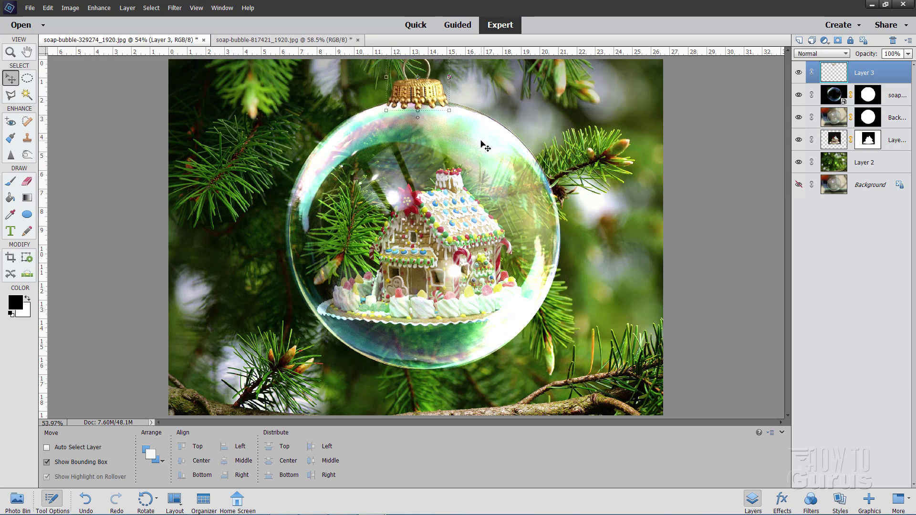
key("Right")
key("Right")
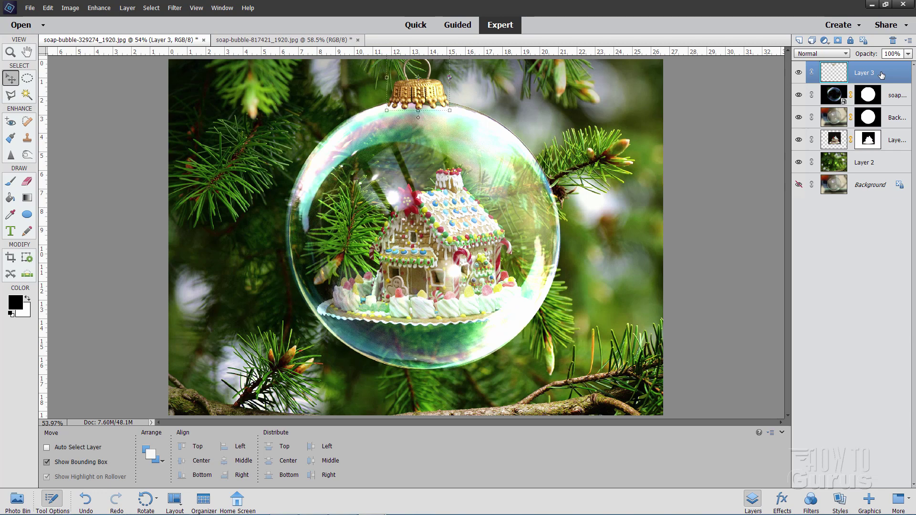
Select the cap, both bubble layers and the gingerbread house layer together, and nudge them down until the ring and cord fit within the canvas.
key("ctrl")
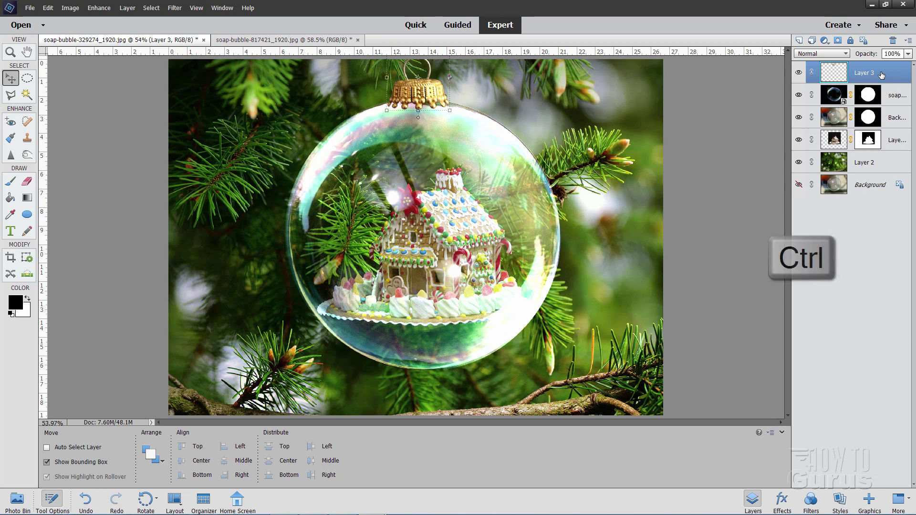
left_click(897, 141, "shift")
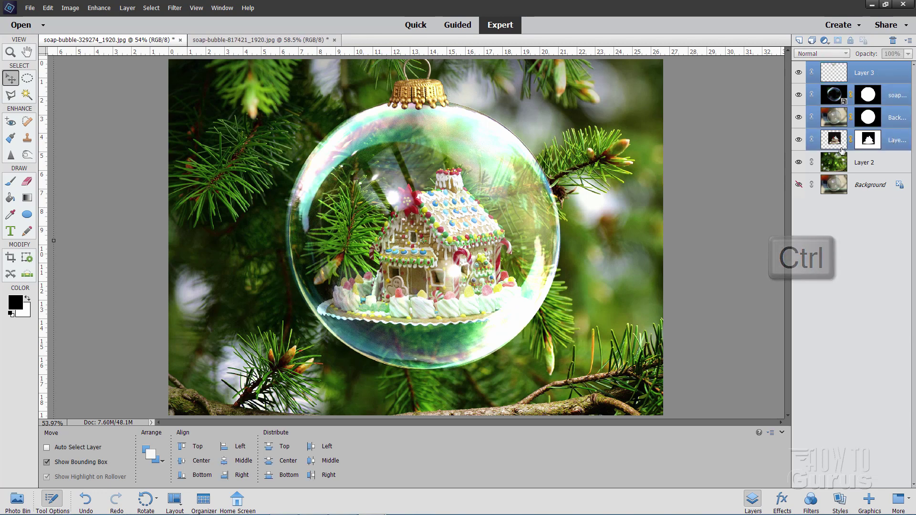
key("Down")
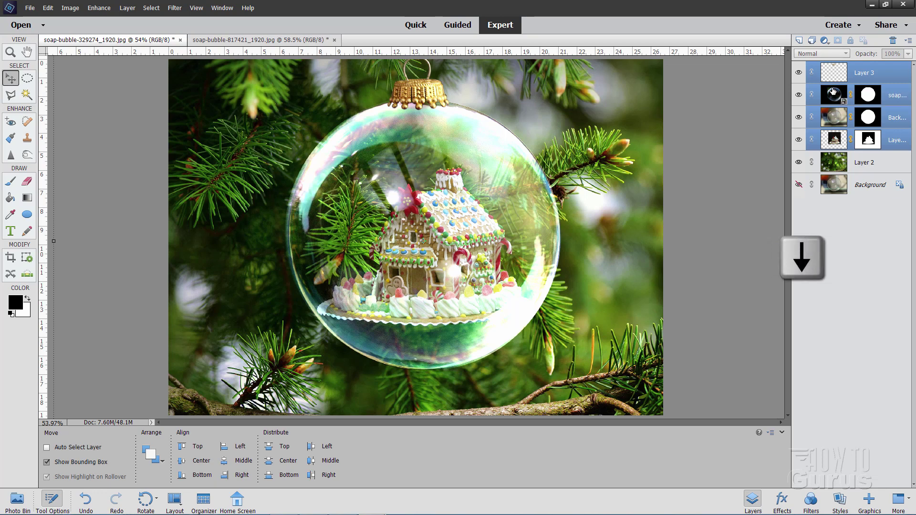
key("Down")
key("Down")
key("Down")
key("Down")
key("Down")
key("Down")
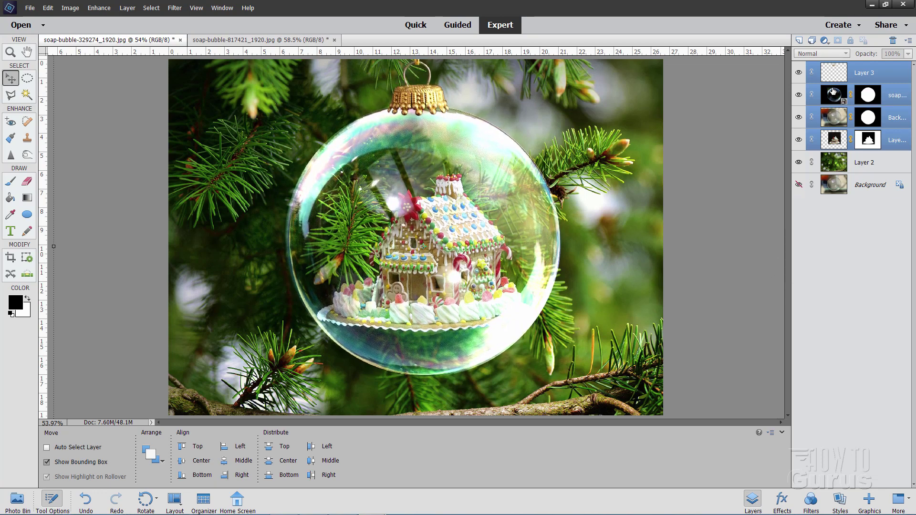
key("Down")
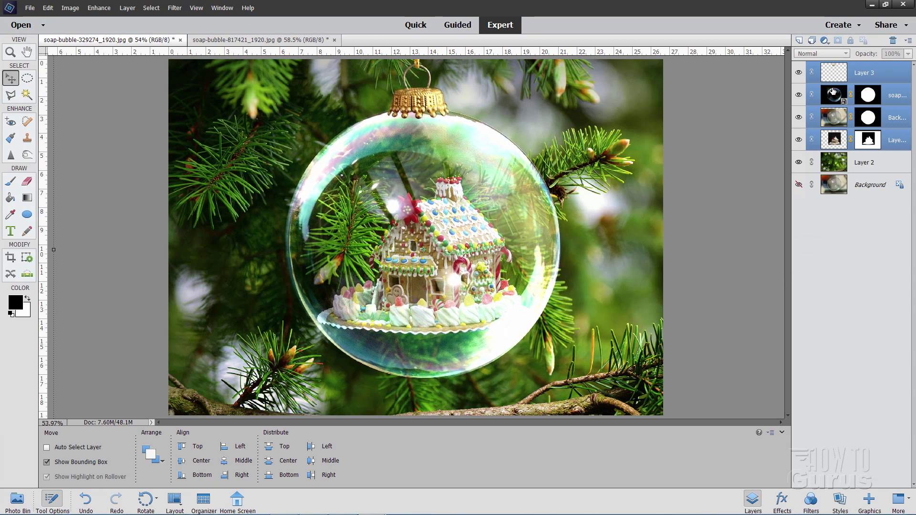
key("Down")
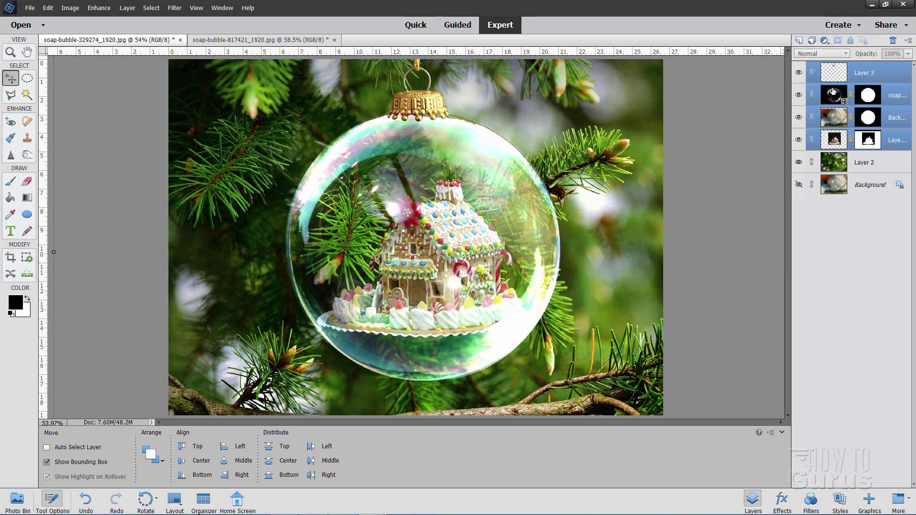
key("Down")
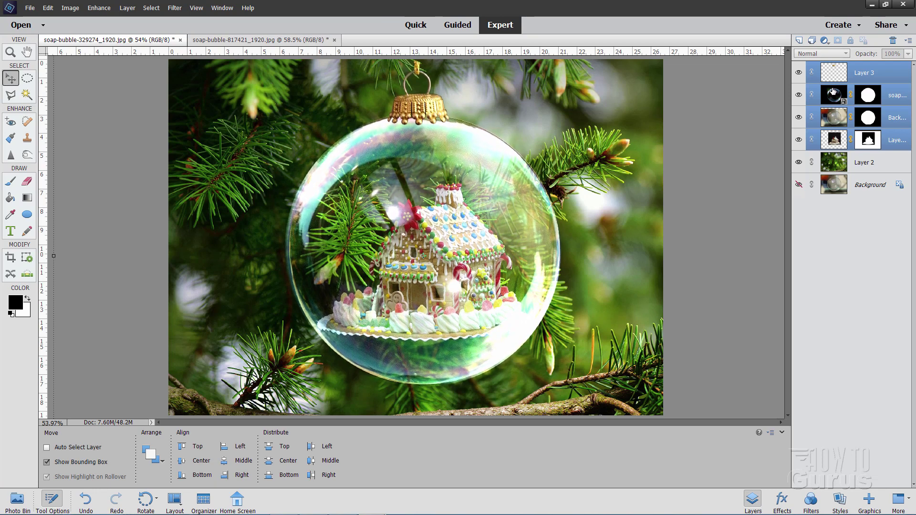
key("Up")
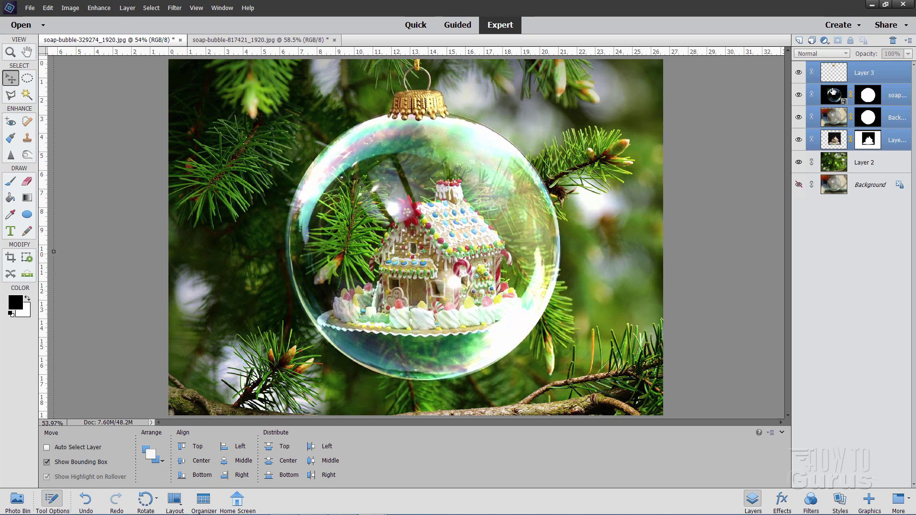